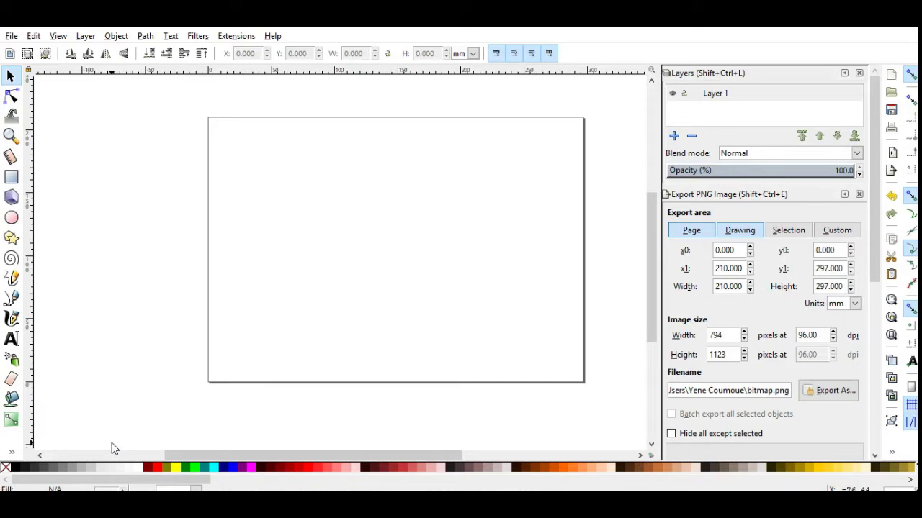
Step: Switch to the Ellipse/Circle tool for drawing the face
left_click(10, 218)
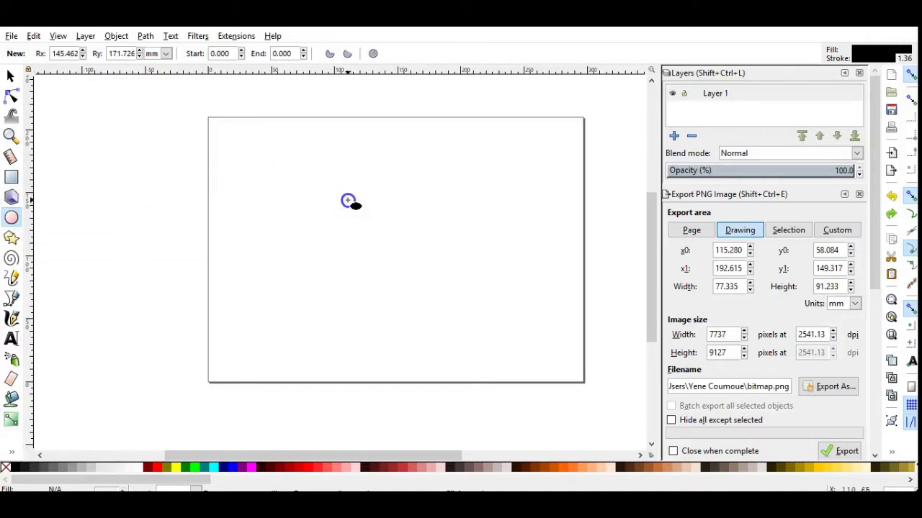
Step: Drag out an upright black oval near the centre of the page
left_click_drag(348, 201, 449, 323)
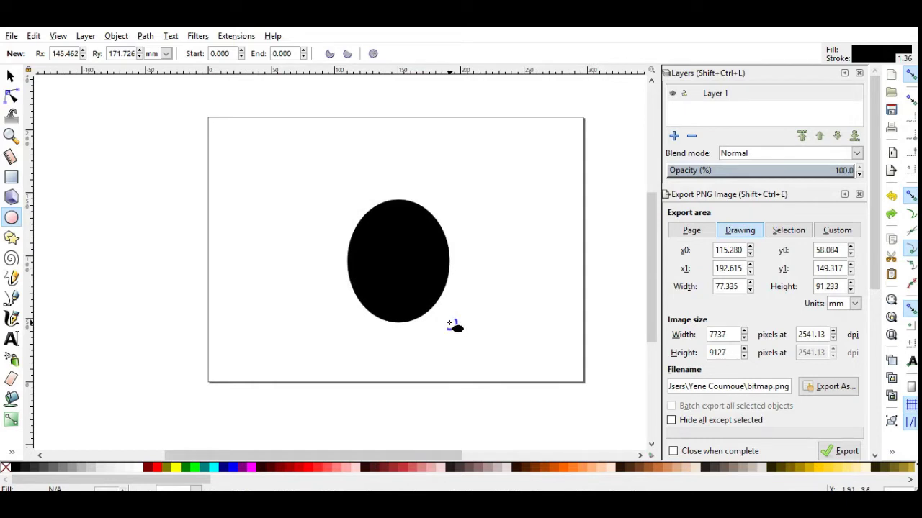
left_click_drag(449, 323, 449, 323)
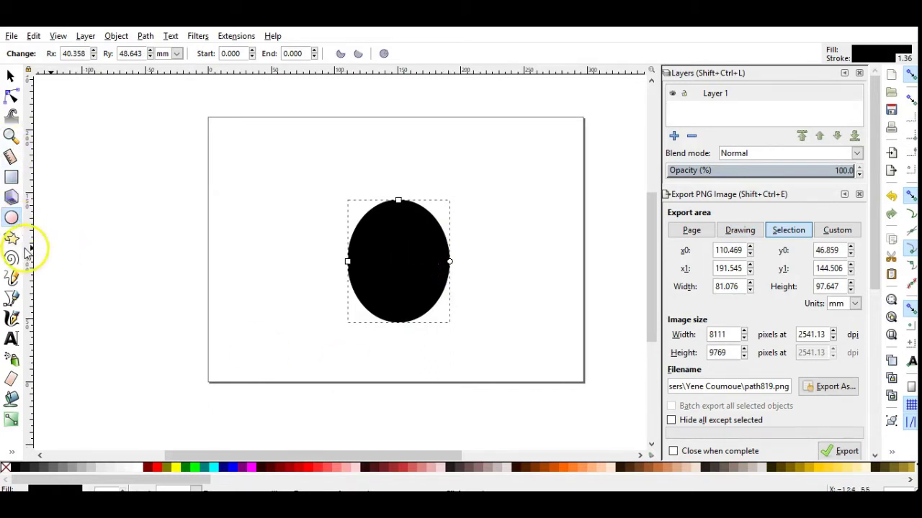
Step: Fill the oval with light orange #D38D5F and nudge it slightly up-left
left_click(10, 75)
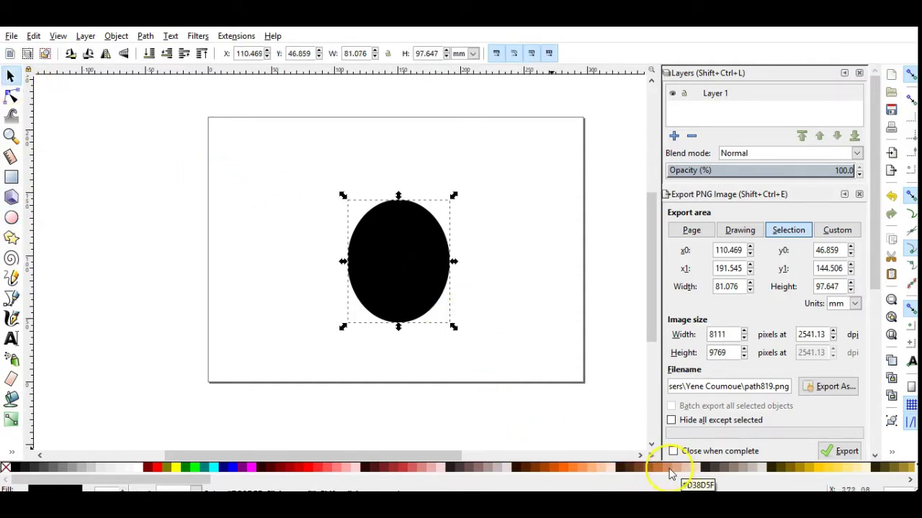
left_click(668, 468)
left_click(641, 468)
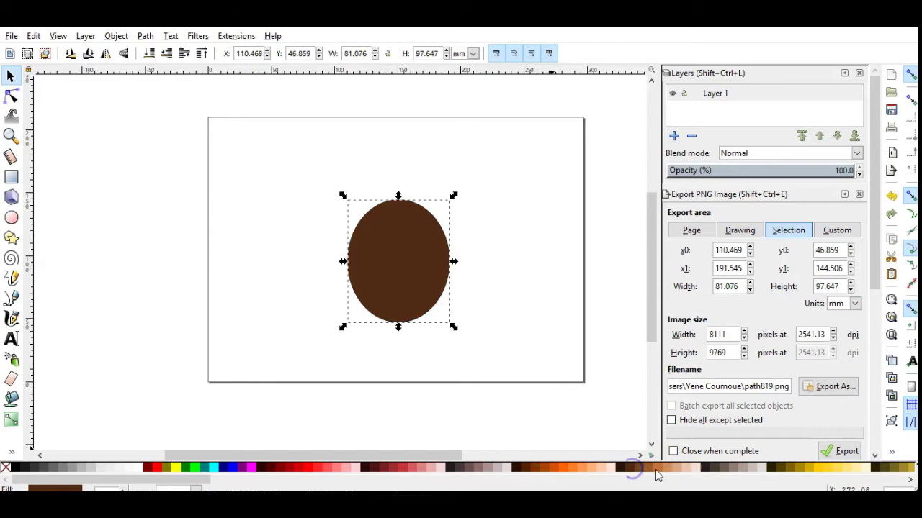
left_click(668, 468)
left_click_drag(399, 261, 396, 249)
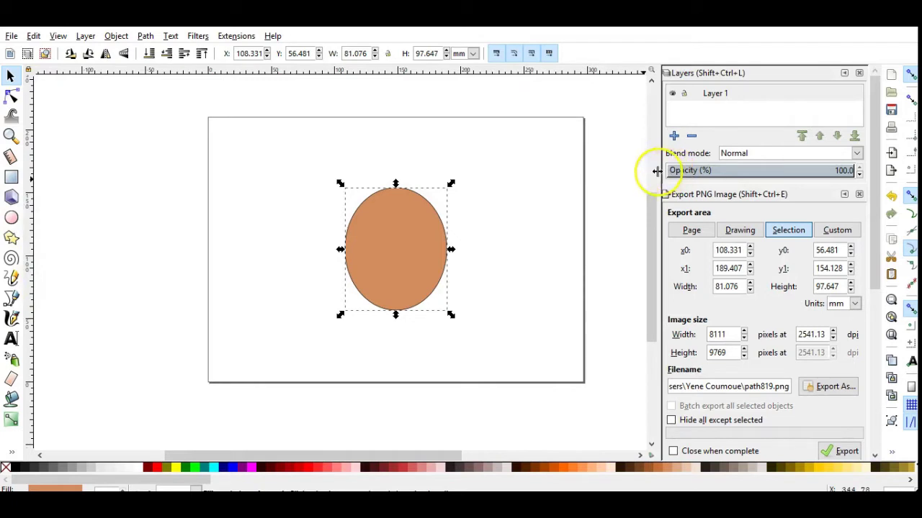
Step: Move the face oval into Layer 1 and lock Layer 1
left_click(720, 93)
right_click(376, 241)
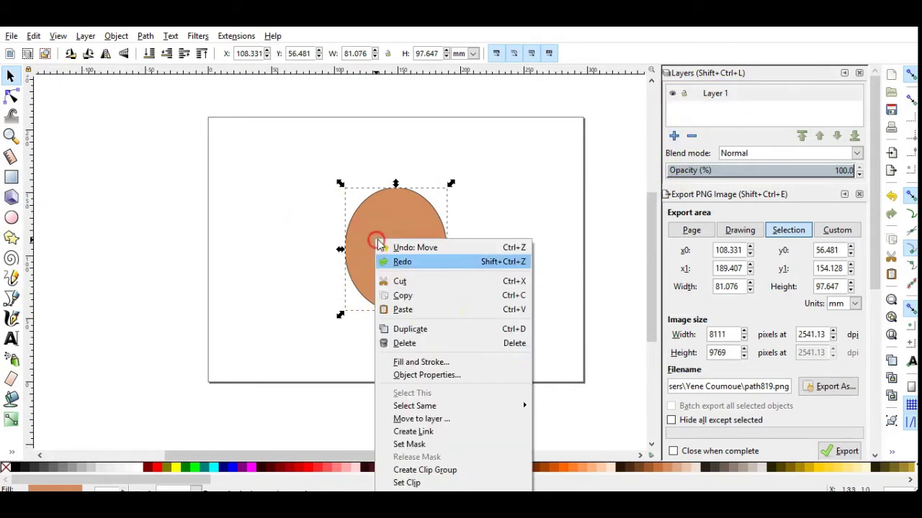
left_click(435, 419)
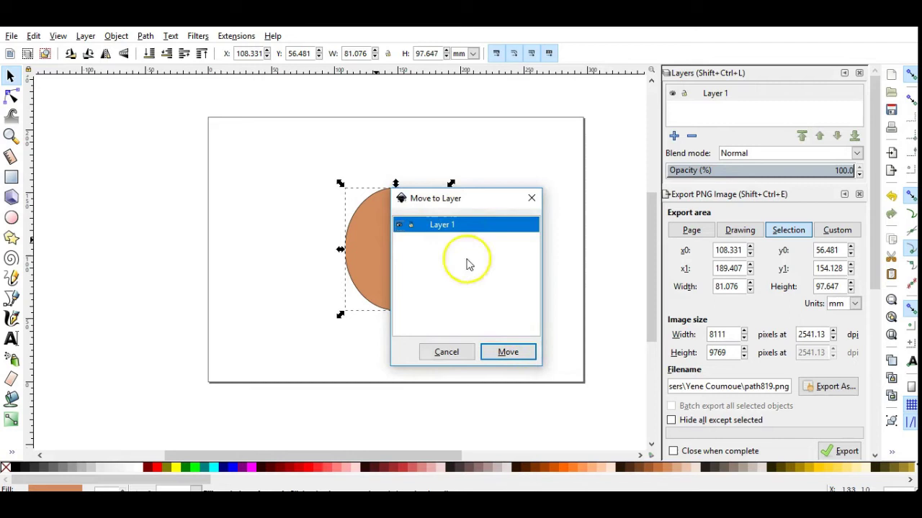
left_click(507, 352)
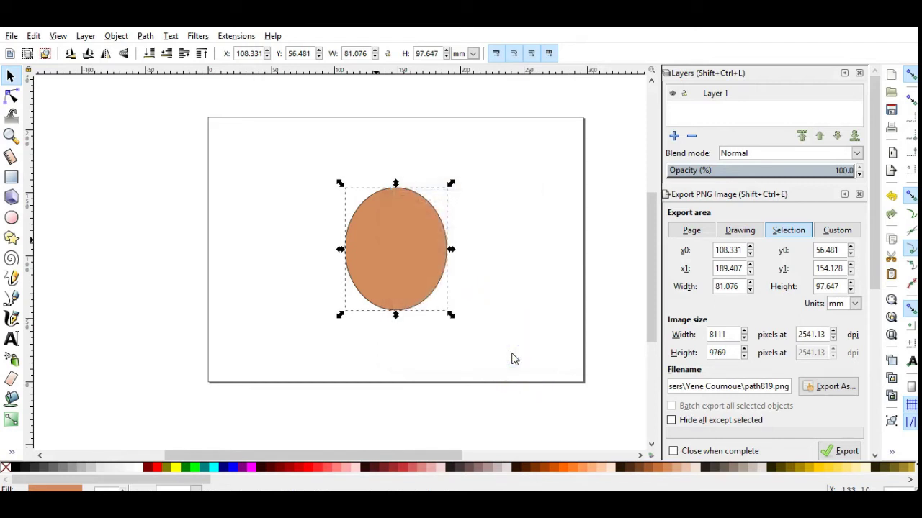
left_click(685, 95)
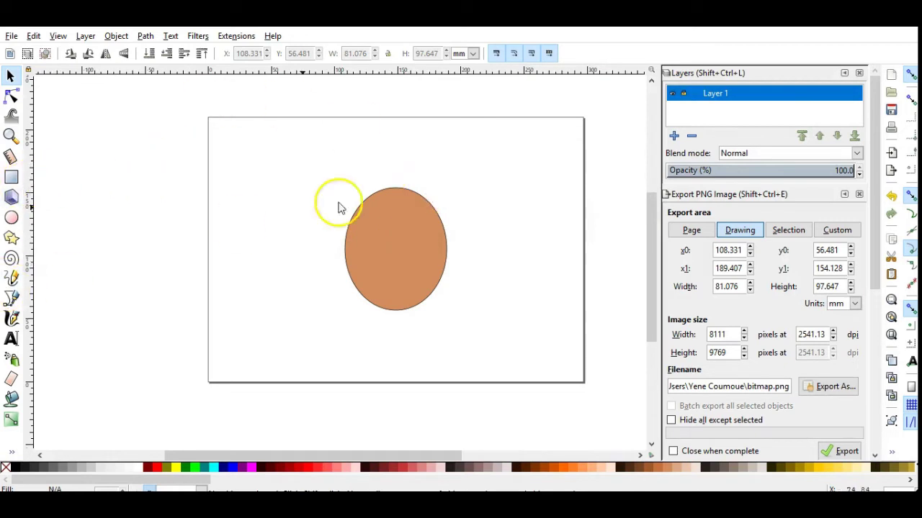
Step: Create a layer named 'hair' placed above Layer 1
right_click(760, 96)
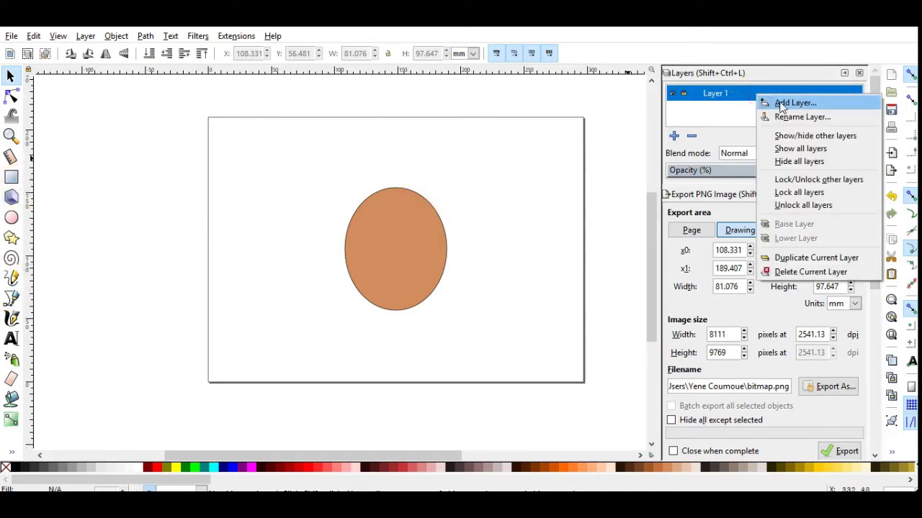
left_click(792, 103)
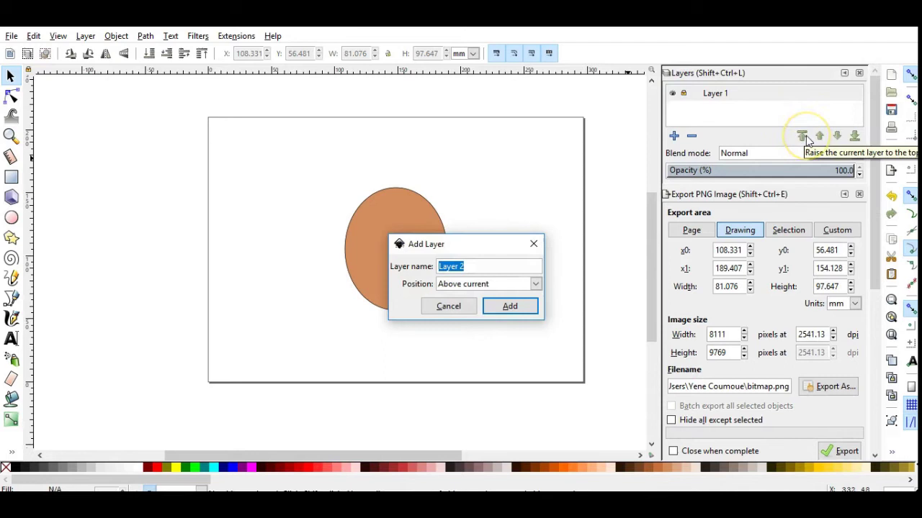
type("hair")
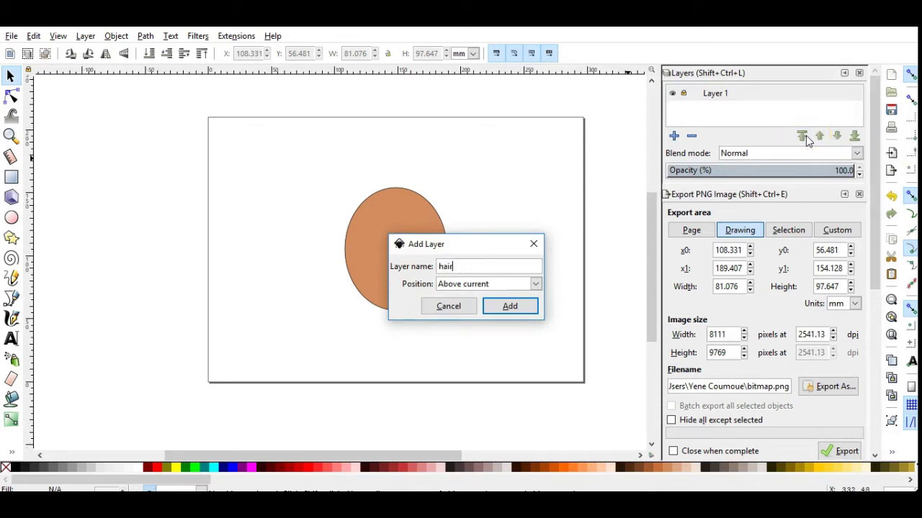
left_click(515, 307)
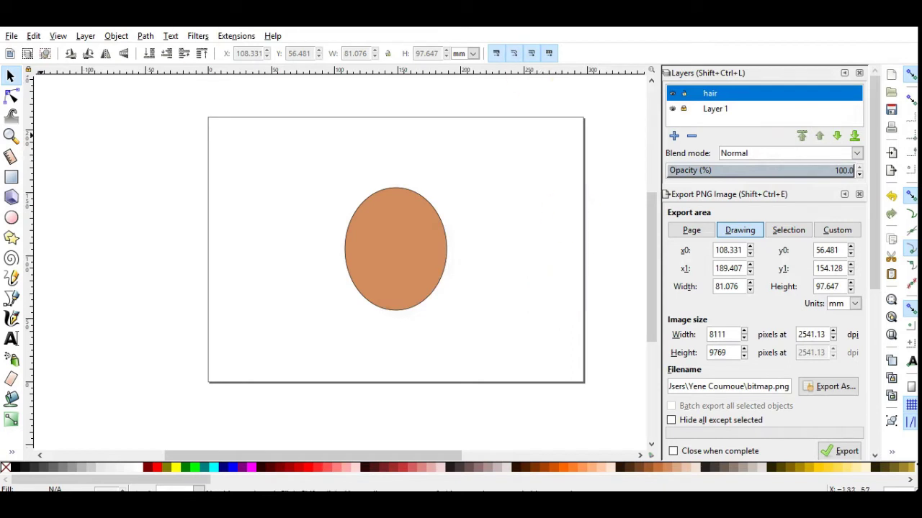
Step: Trace the outer hair edge with the Bezier tool, from the oval's lower-left over a centre-part dip
left_click(11, 299)
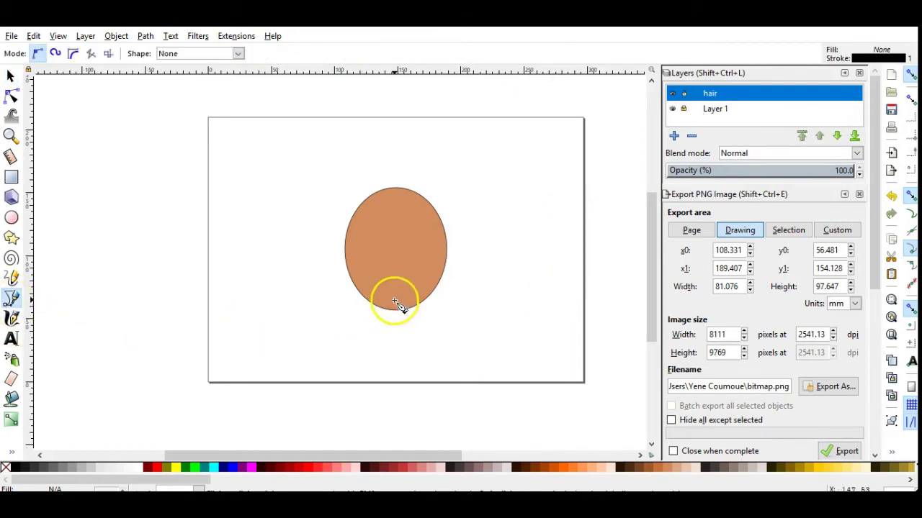
left_click(349, 278)
left_click(351, 279)
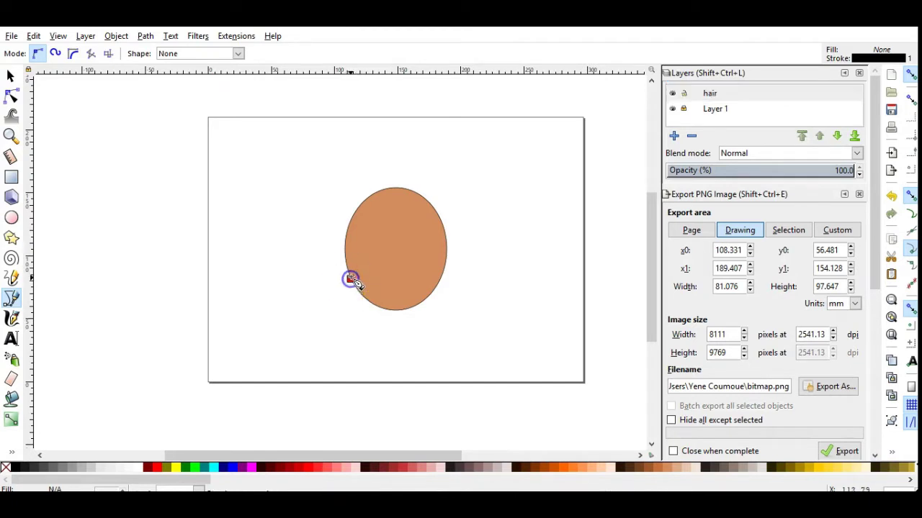
left_click(321, 187)
left_click(372, 156)
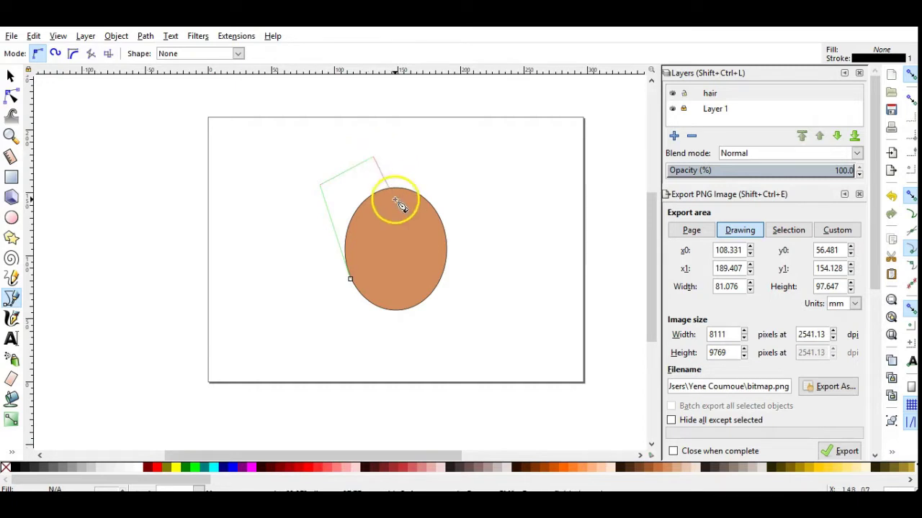
left_click(389, 185)
left_click(418, 152)
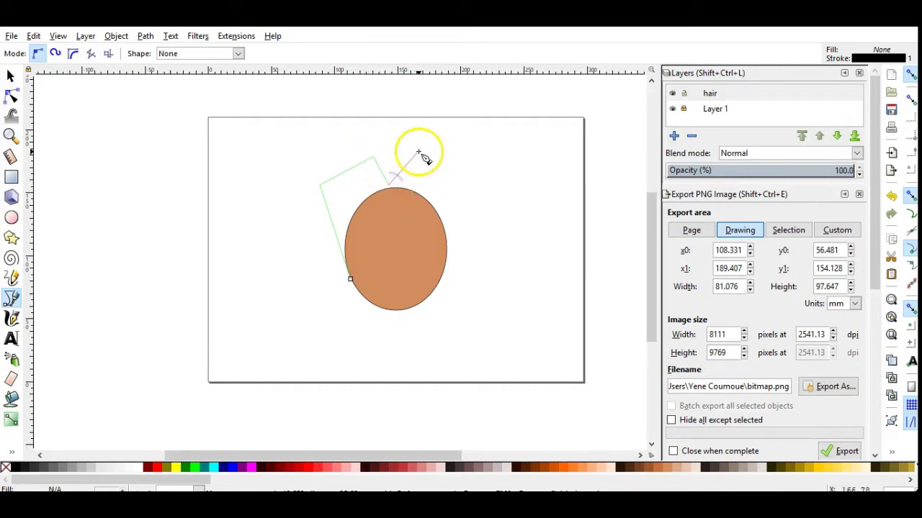
left_click(480, 235)
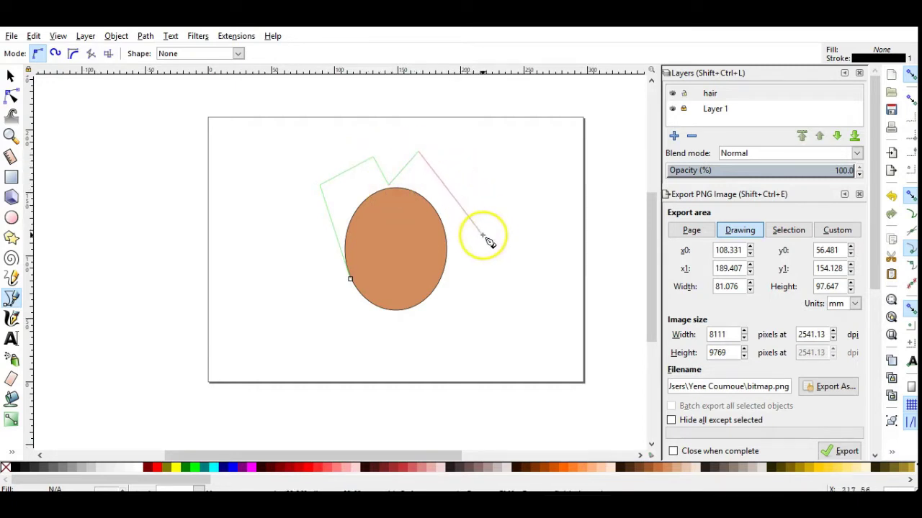
Step: Add the inner hairline corners and close the hair path on its starting node
left_click(436, 288)
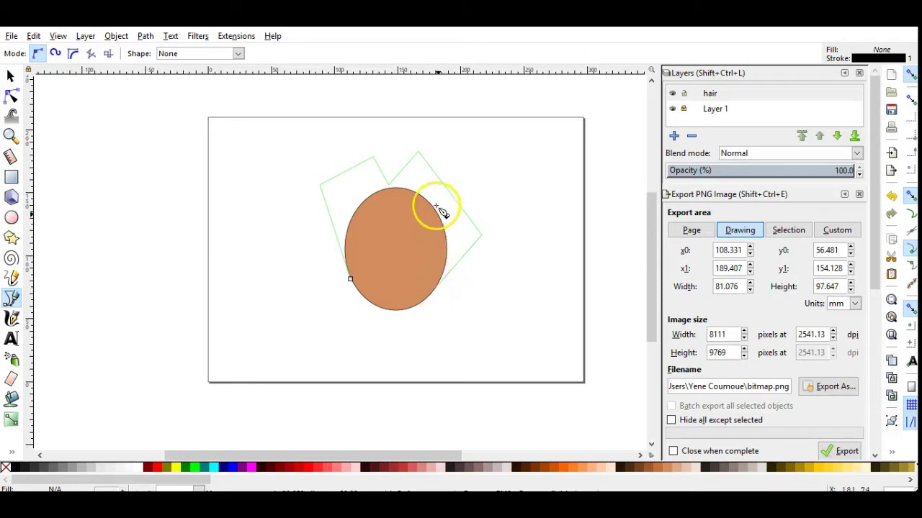
left_click(419, 195)
left_click(364, 208)
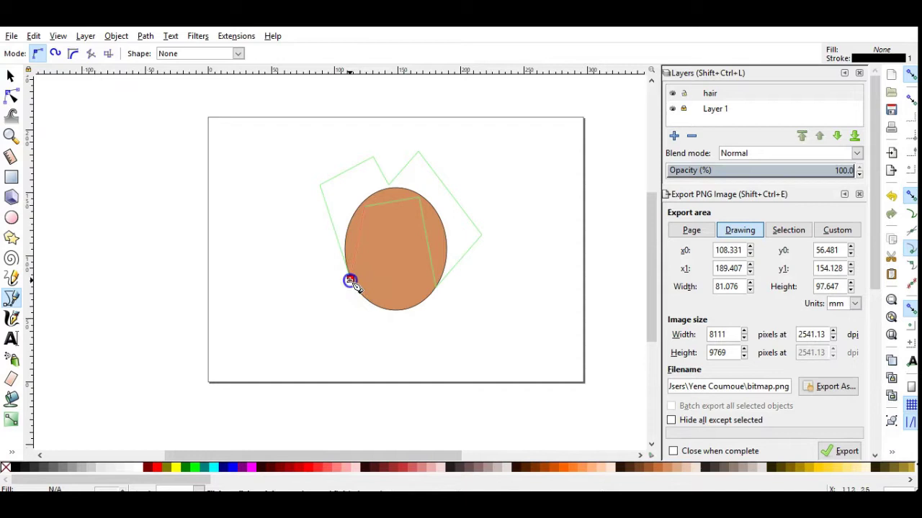
left_click(349, 281)
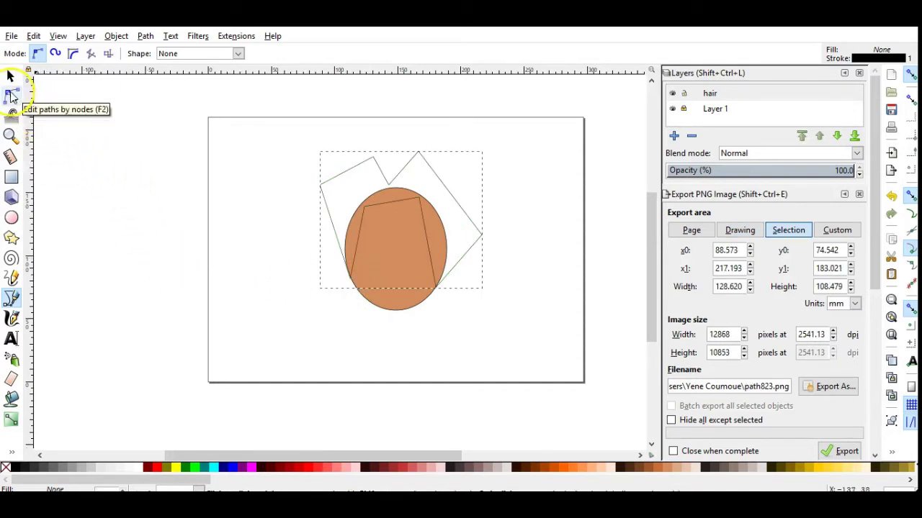
Step: Curve the hair outline's inner left and right edges to hug the face oval
left_click(11, 96)
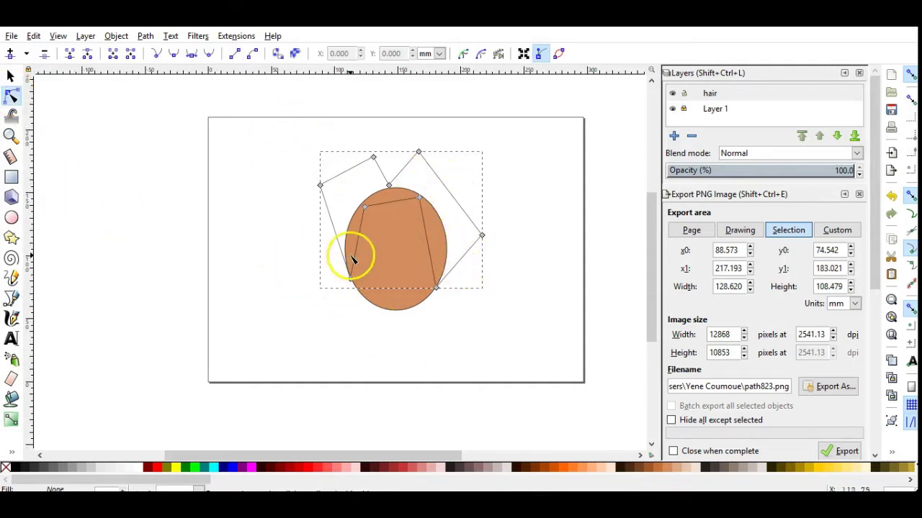
scroll(407, 254, "up", 3)
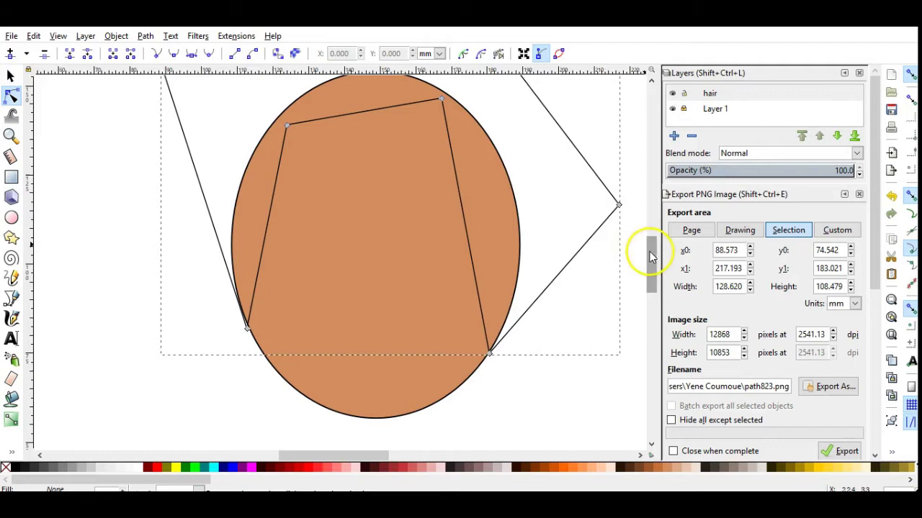
scroll(652, 249, "up", 2)
left_click_drag(652, 249, 652, 237)
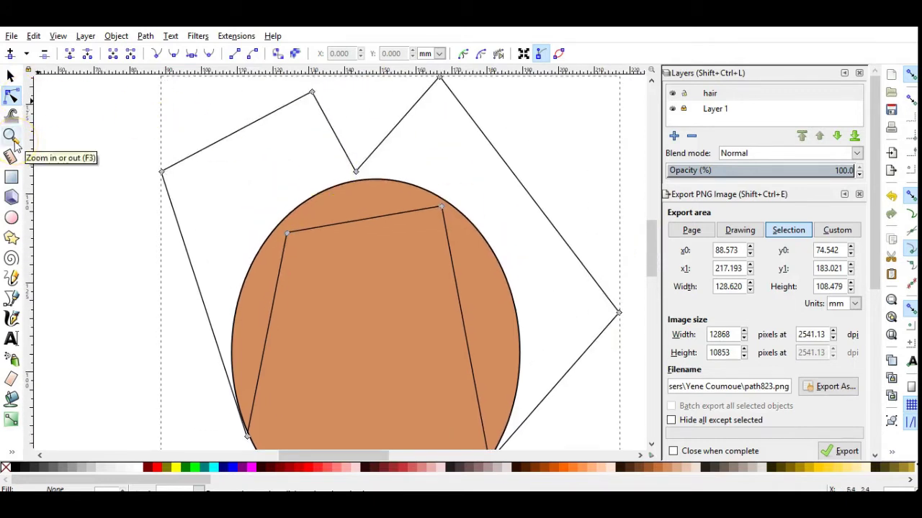
scroll(227, 233, "down", 2)
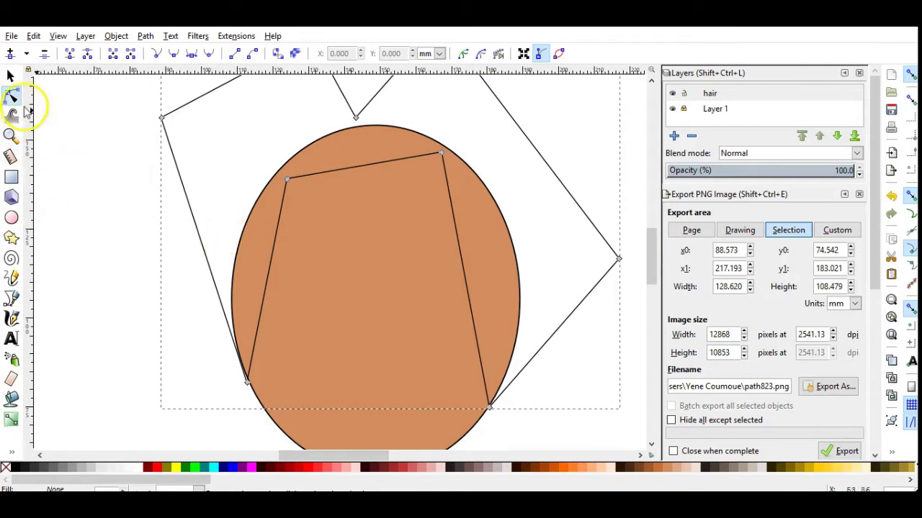
mouse_move(461, 250)
left_mouse_down()
mouse_move(519, 252)
mouse_move(514, 259)
mouse_move(512, 250)
mouse_move(504, 319)
mouse_move(510, 354)
left_mouse_up()
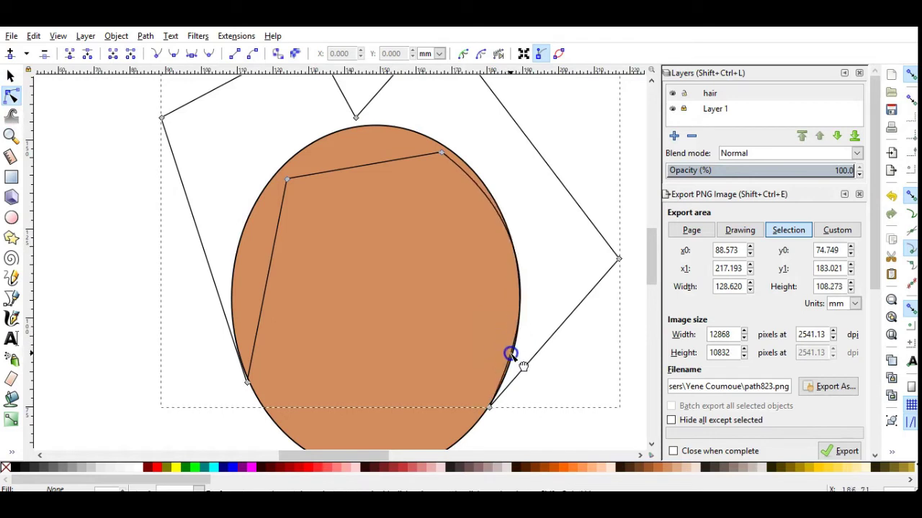
mouse_move(273, 268)
left_mouse_down()
mouse_move(249, 259)
mouse_move(257, 242)
mouse_move(249, 233)
mouse_move(241, 242)
left_mouse_up()
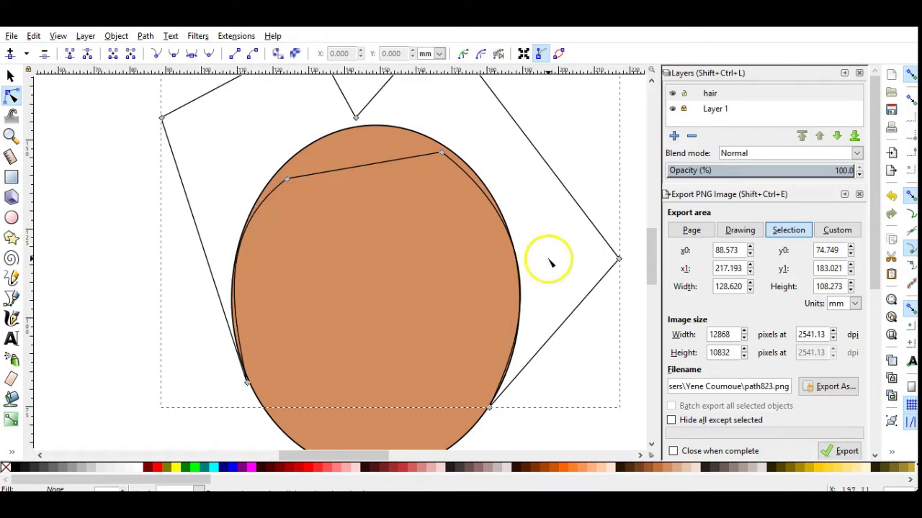
scroll(543, 254, "up", 1)
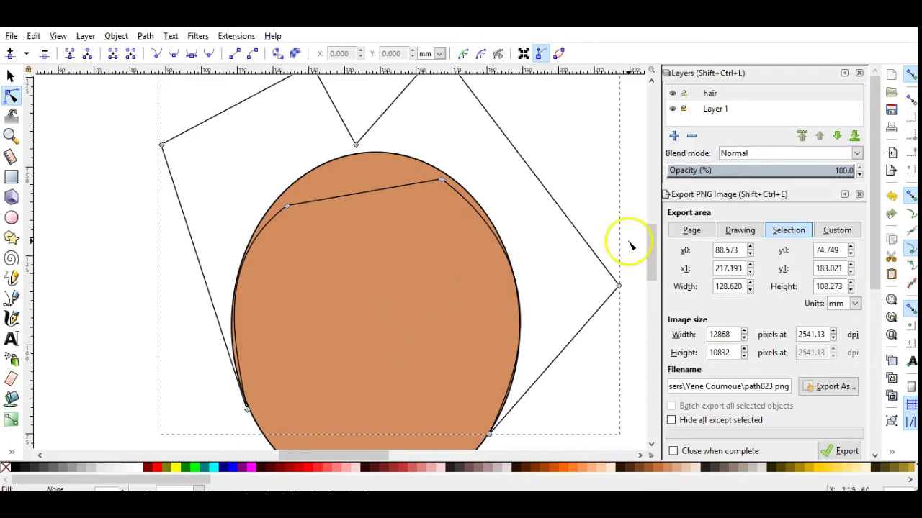
Step: Delete the hair outline's right corner node to smooth that side
left_click_drag(652, 248, 651, 244)
mouse_move(533, 396)
left_mouse_down()
mouse_move(559, 422)
mouse_move(530, 387)
left_mouse_up()
left_click(618, 299)
left_click_drag(618, 299, 549, 278)
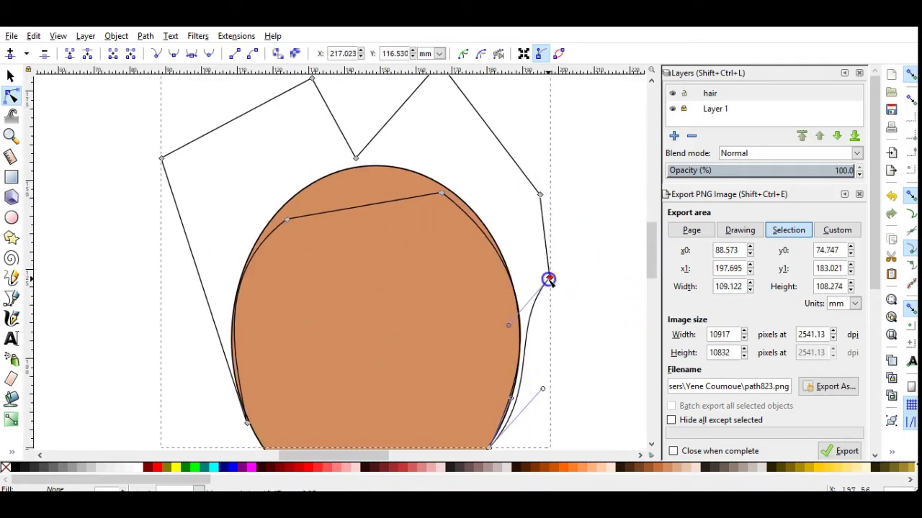
key("Delete")
Step: Level the hairline across the forehead and shorten its right-end curve
left_click(199, 277)
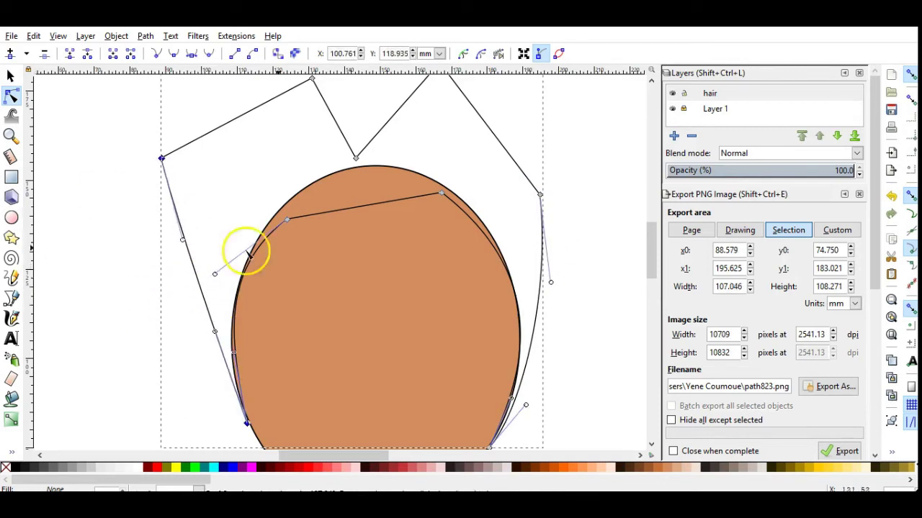
scroll(242, 249, "up", 2)
left_click_drag(441, 248, 445, 291)
left_click_drag(287, 275, 294, 311)
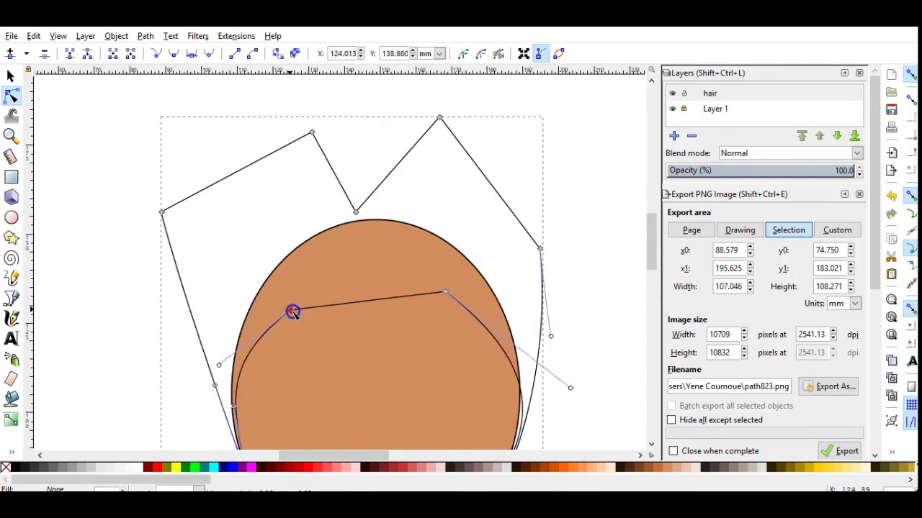
left_click_drag(445, 293, 453, 312)
left_click_drag(578, 408, 561, 400)
scroll(654, 267, "down", 2)
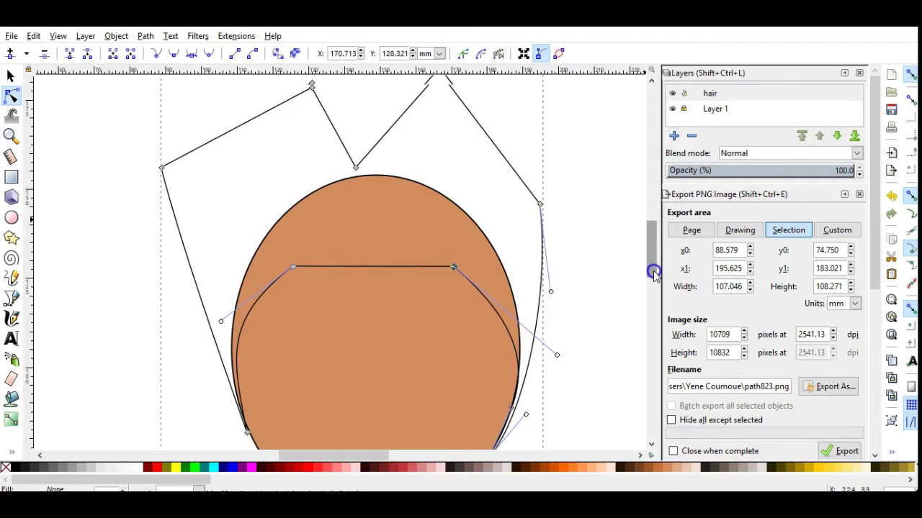
scroll(458, 240, "down", 1, "ctrl")
Step: Pull the V and peak nodes down and join them into a centre part meeting the hairline
left_click_drag(387, 193, 399, 260)
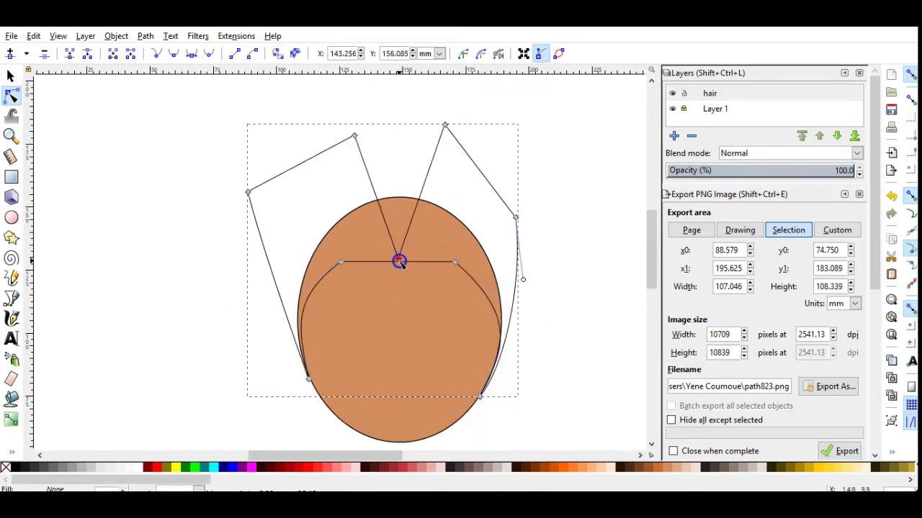
left_click_drag(446, 126, 400, 196)
left_click_drag(354, 135, 389, 201)
scroll(397, 287, "up", 2, "ctrl")
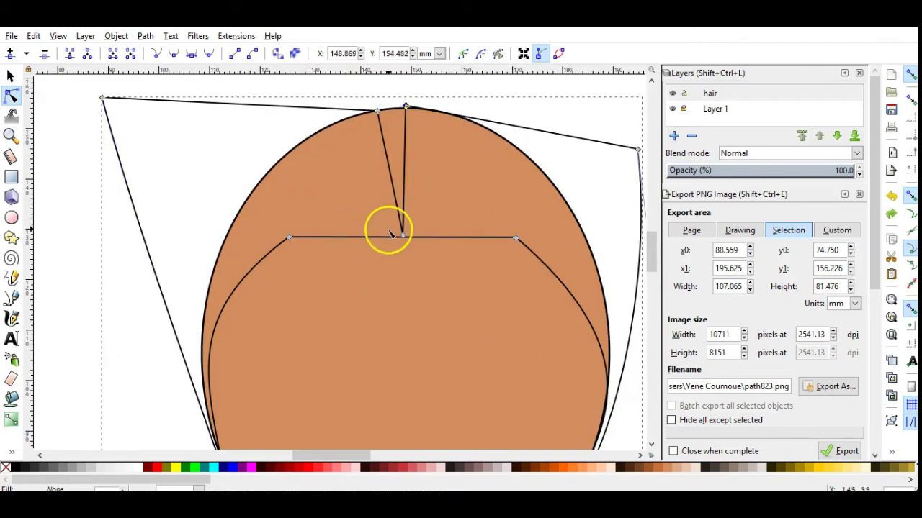
left_click_drag(401, 236, 400, 217)
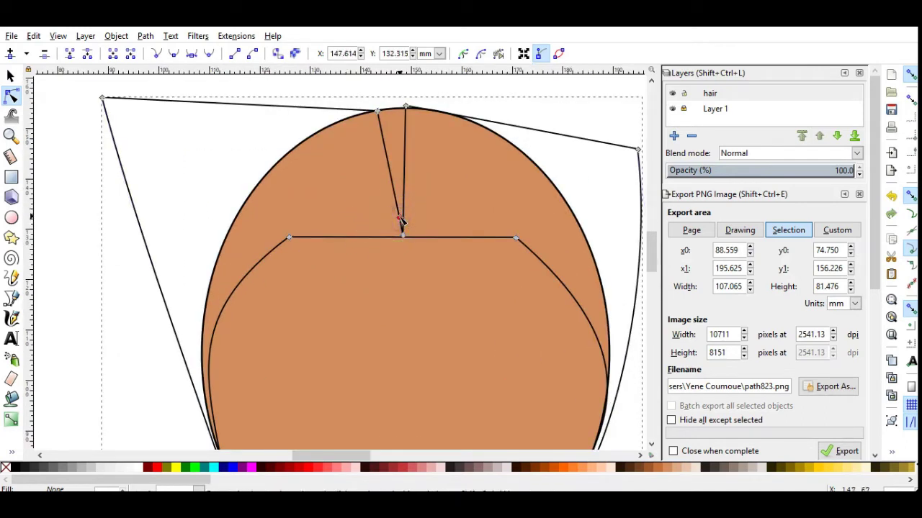
left_click_drag(391, 235, 386, 236)
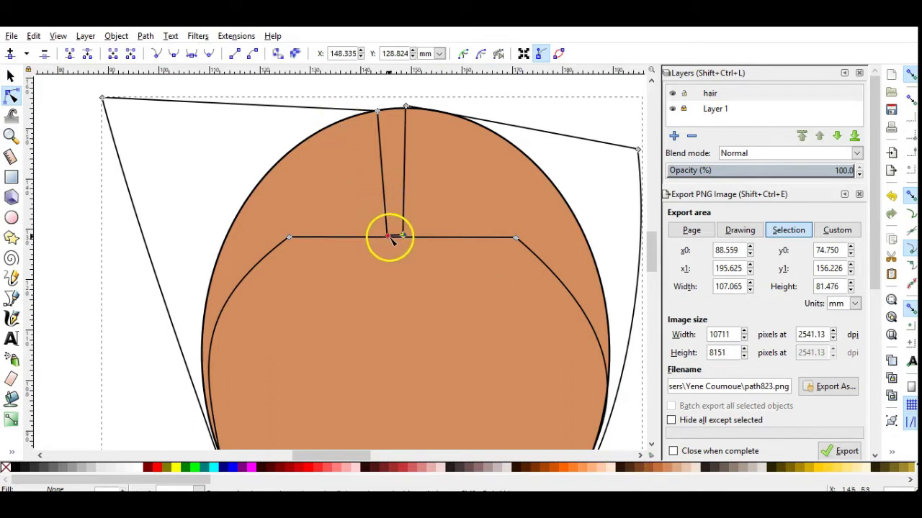
left_click_drag(389, 236, 393, 238)
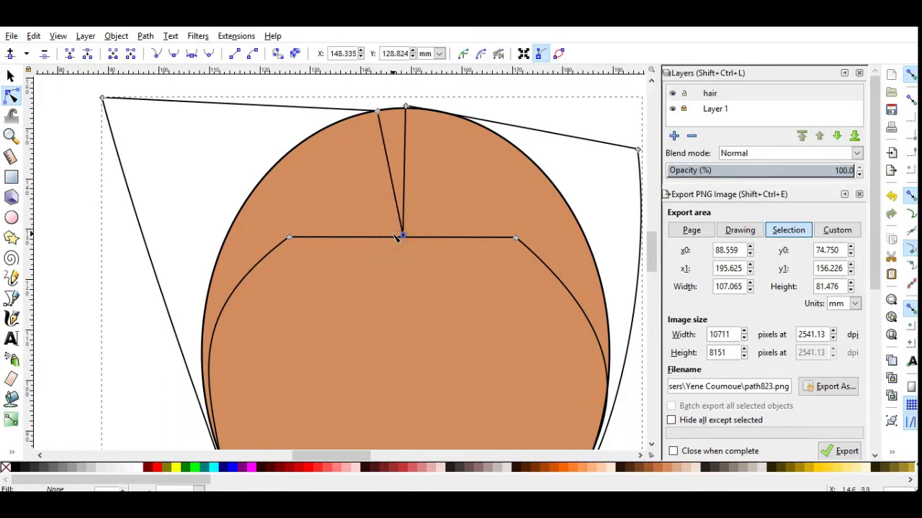
left_click(411, 144)
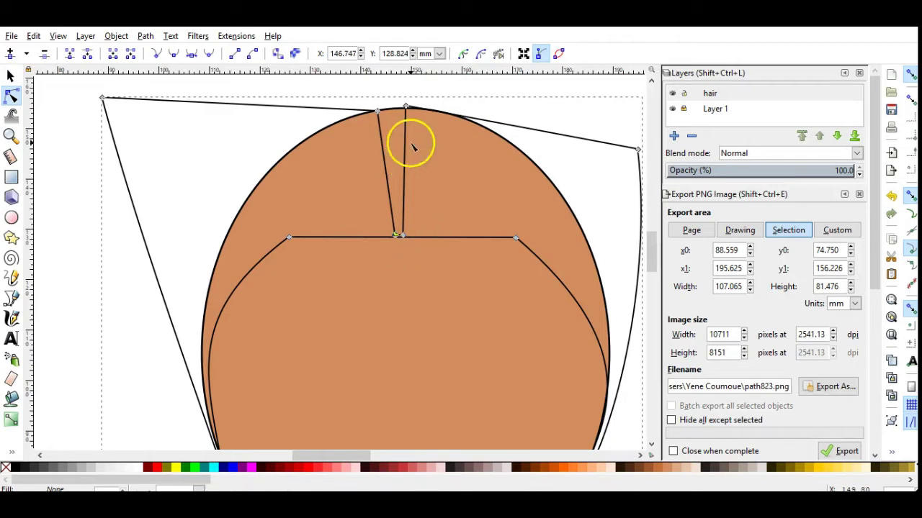
left_click(378, 112)
left_click_drag(378, 113, 393, 108)
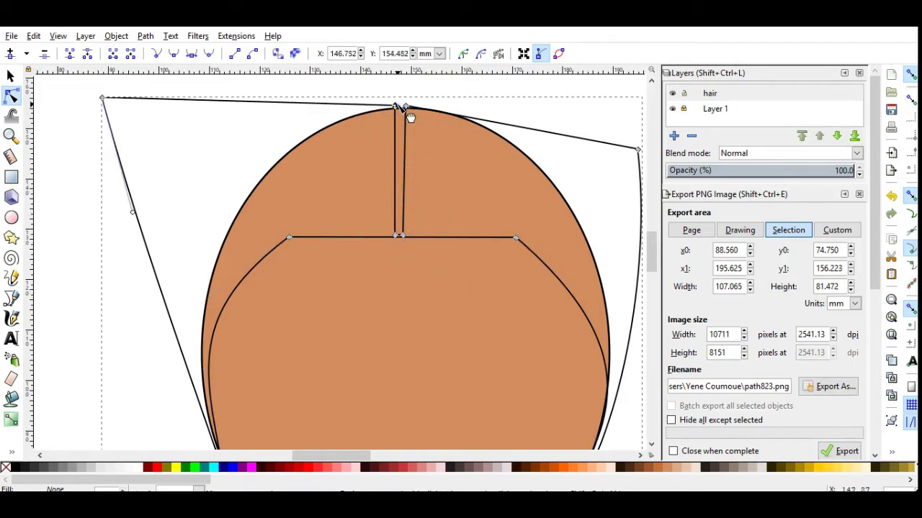
Step: Round the top-right and top-left hair edges and widen the left curve outward
scroll(479, 189, "up", 1)
scroll(454, 211, "down", 2)
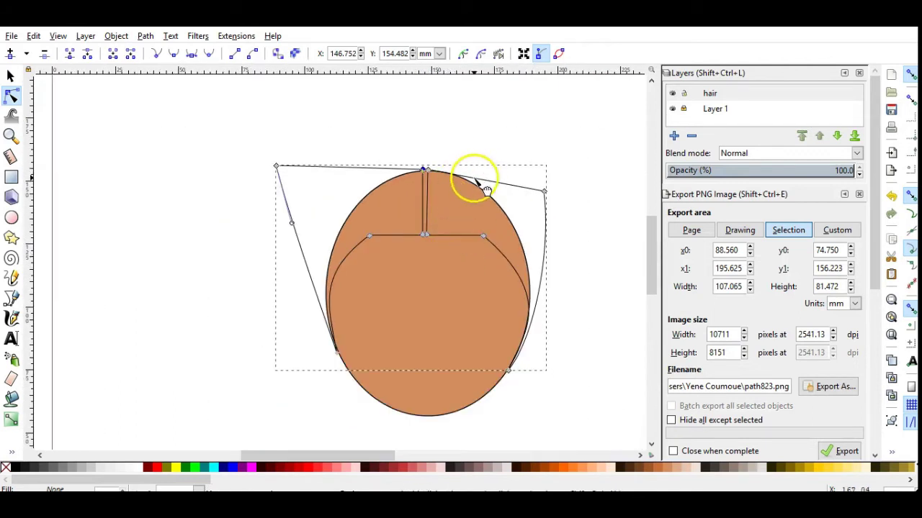
mouse_move(473, 179)
left_mouse_down()
mouse_move(488, 153)
mouse_move(558, 262)
left_mouse_up()
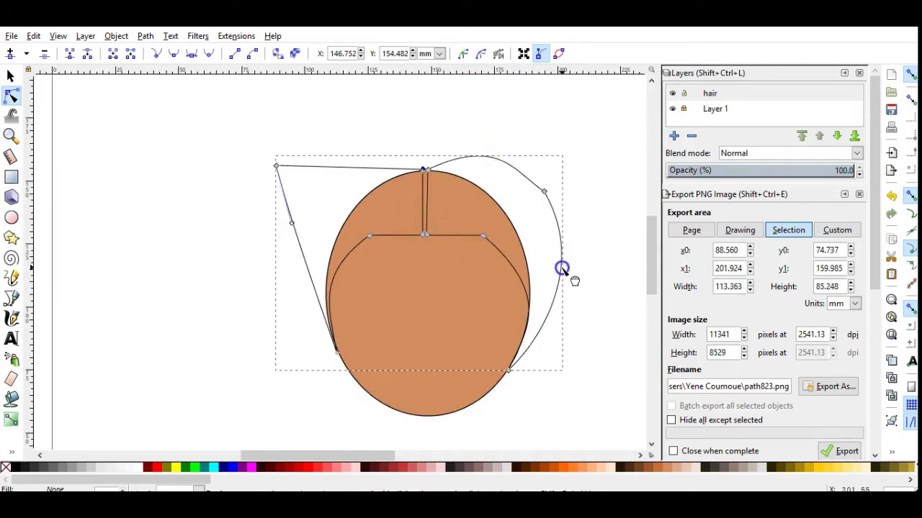
mouse_move(277, 166)
left_mouse_down()
mouse_move(309, 178)
mouse_move(370, 152)
left_mouse_up()
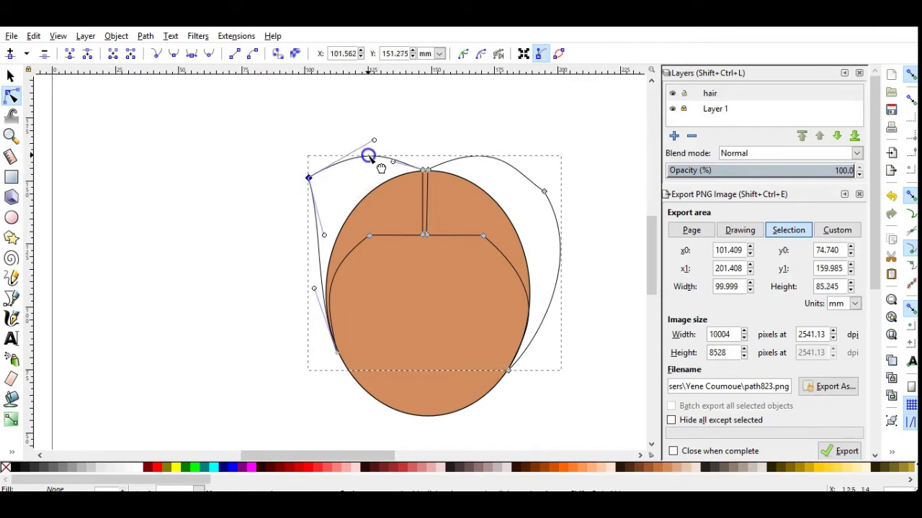
left_click_drag(314, 288, 288, 296)
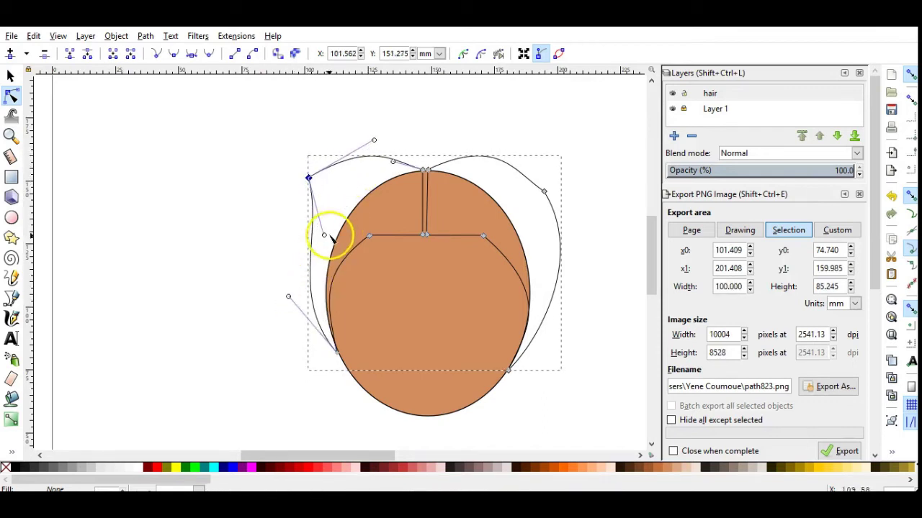
left_click_drag(324, 234, 285, 219)
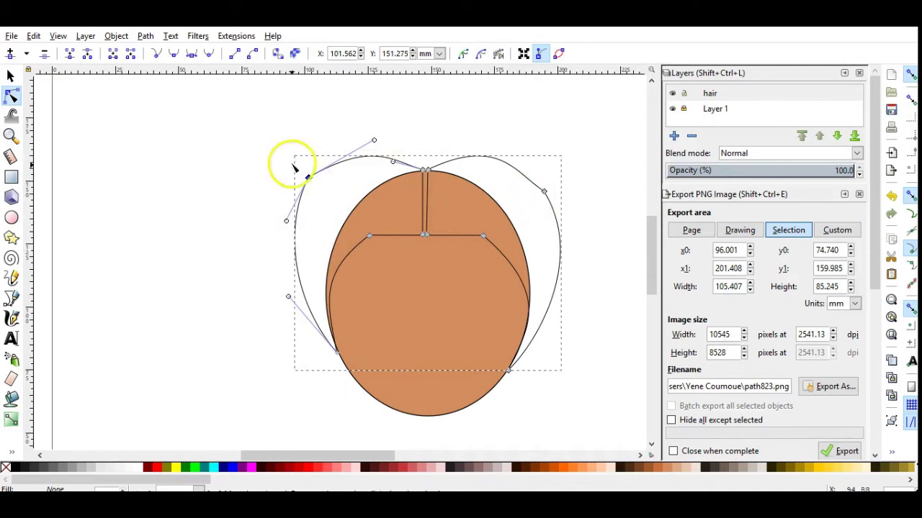
left_click_drag(308, 177, 309, 185)
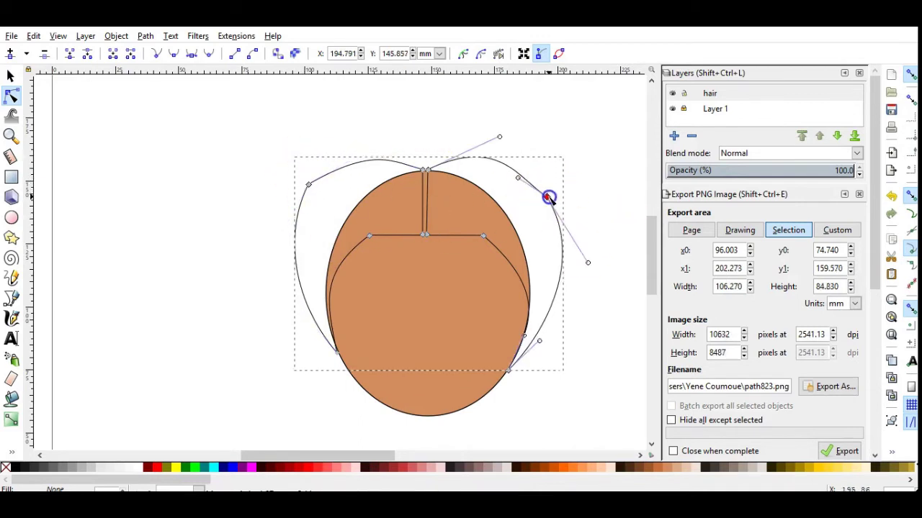
Step: Add nodes on the upper-left and right hair curves and pull the right side into a flick
double_click(342, 168)
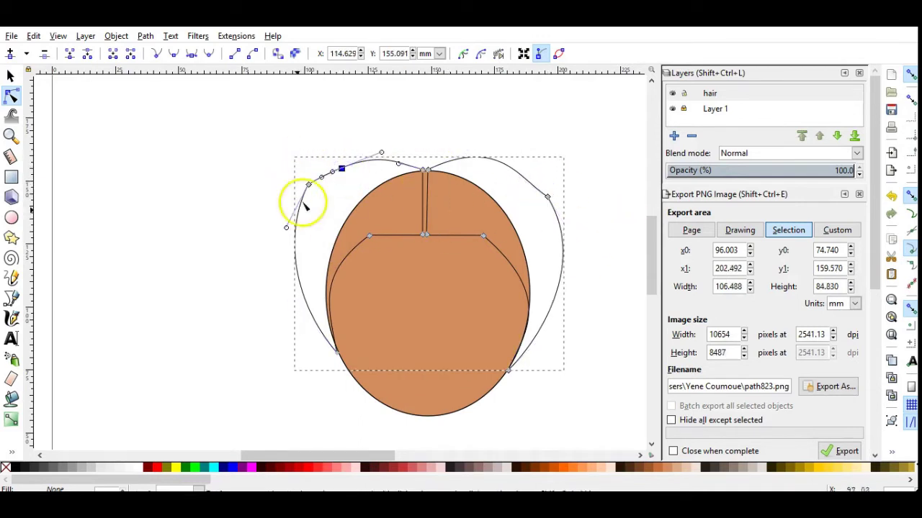
left_click_drag(286, 228, 295, 229)
double_click(518, 174)
left_click_drag(520, 179, 570, 235)
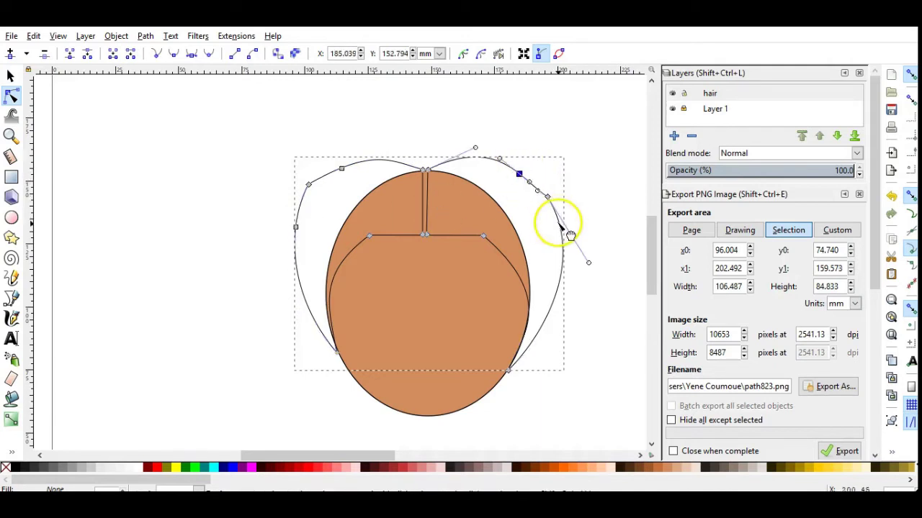
double_click(560, 226)
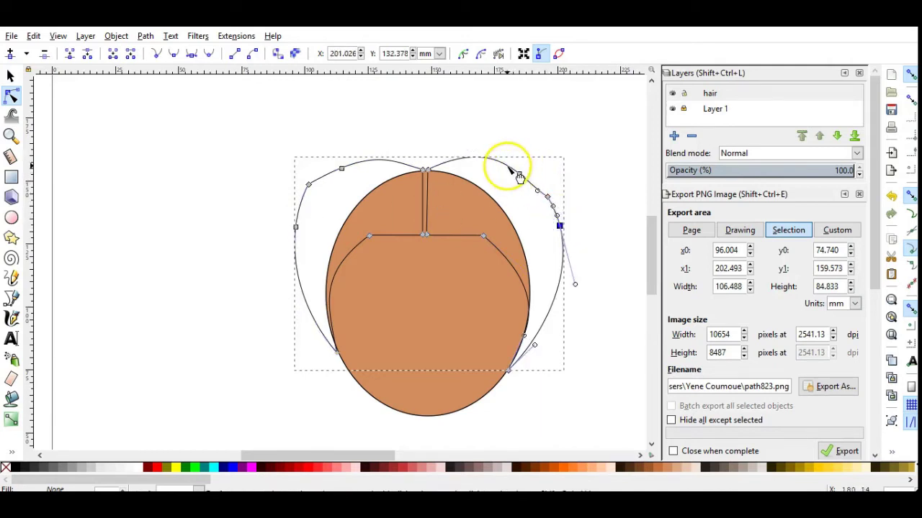
left_click(519, 174)
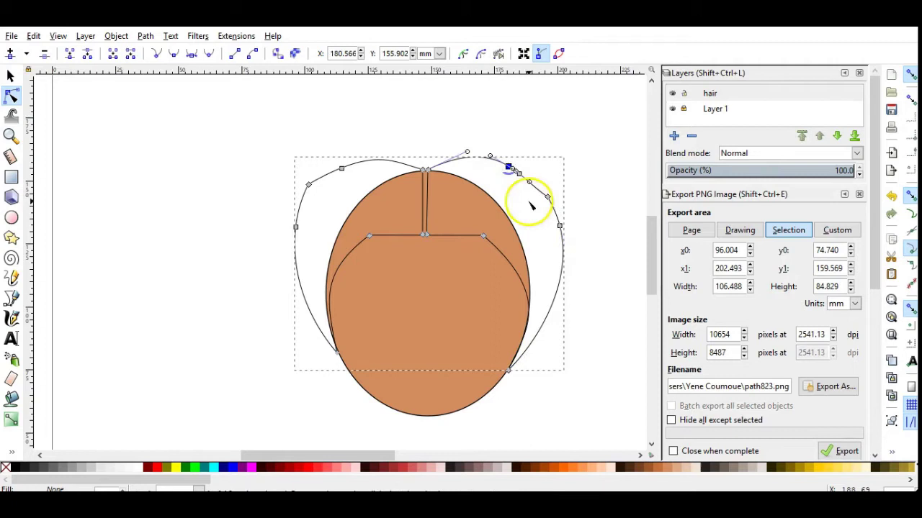
left_click(561, 238)
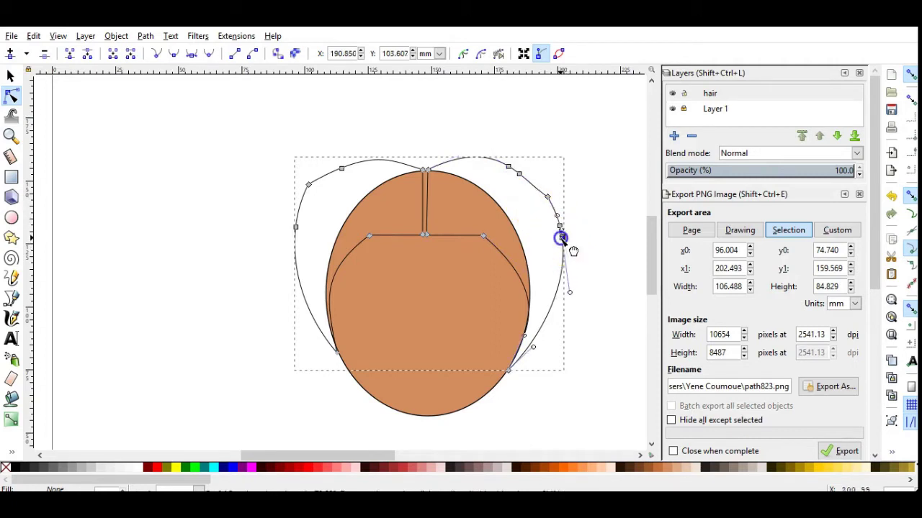
left_click(359, 162)
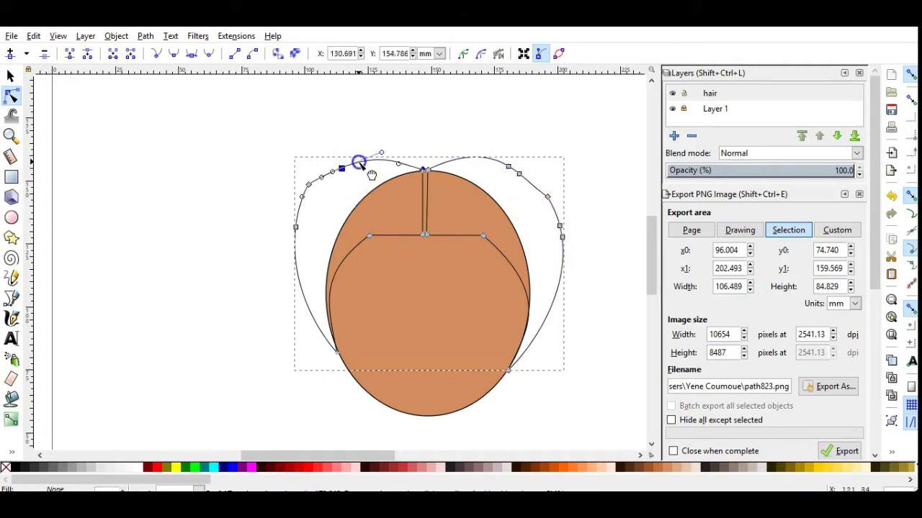
left_click(291, 247)
Step: Drag the right side of the hair up and outward into a rounded looping puff
left_click_drag(549, 196, 607, 146)
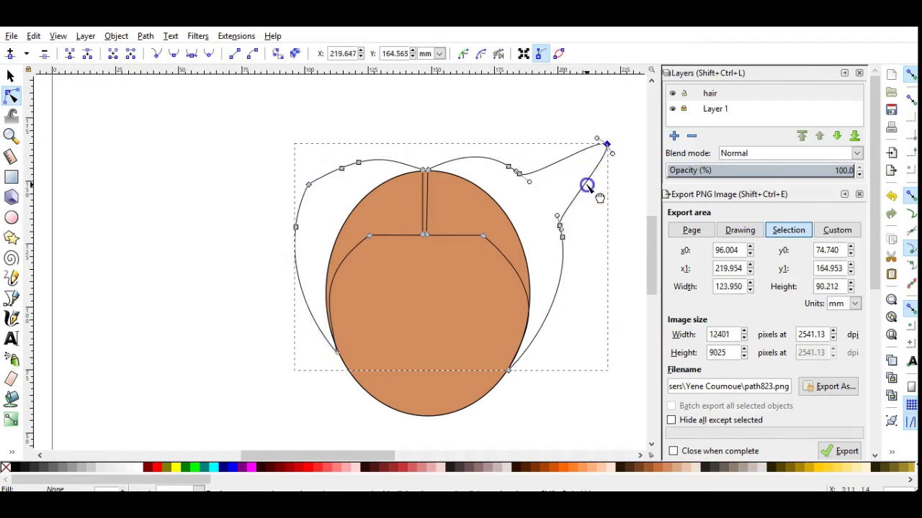
left_click_drag(587, 186, 619, 216)
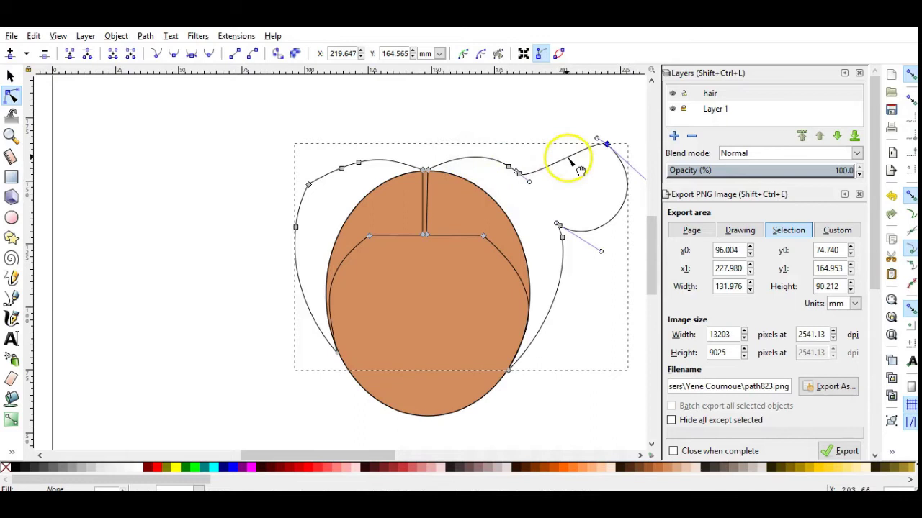
left_click_drag(580, 170, 543, 119)
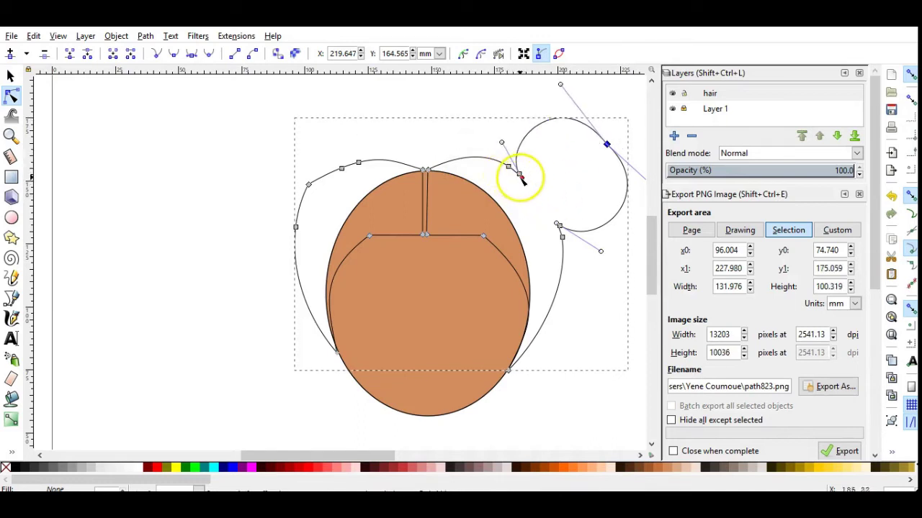
left_click_drag(613, 221, 619, 233)
left_click_drag(565, 116, 567, 101)
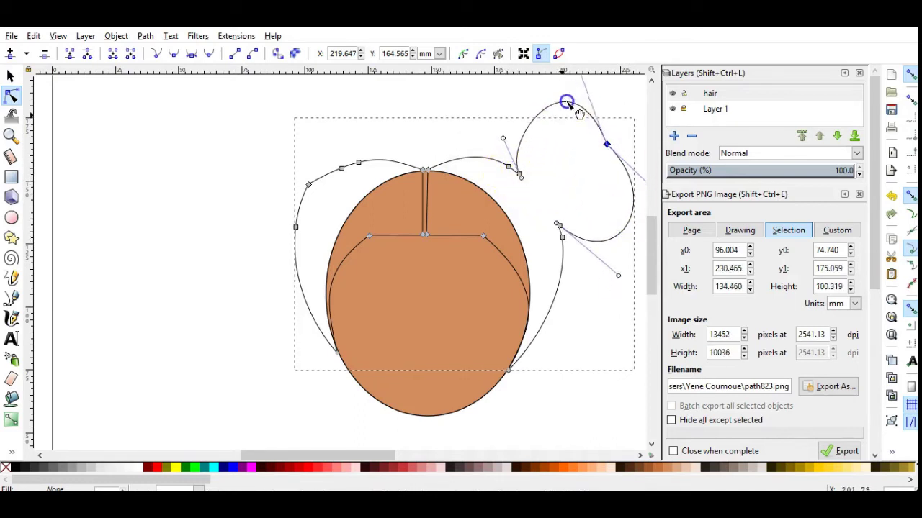
Step: Pull the left side of the hair up into a matching rounded puff
left_click(295, 229)
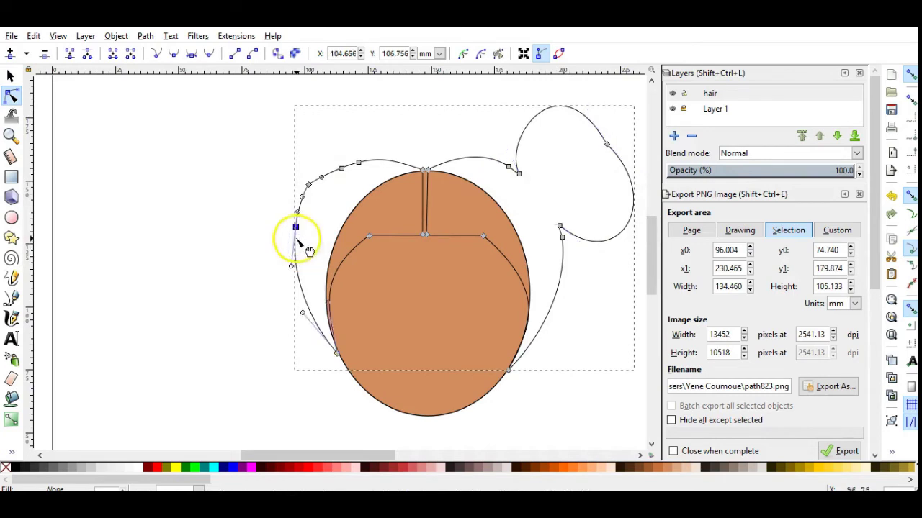
mouse_move(295, 242)
left_mouse_down()
mouse_move(310, 186)
mouse_move(258, 154)
mouse_move(288, 186)
mouse_move(237, 226)
left_mouse_up()
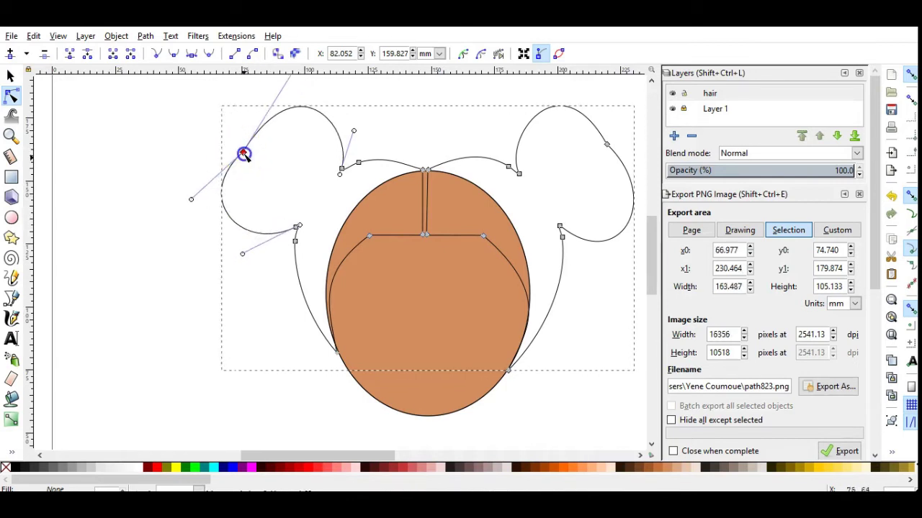
left_click_drag(244, 149, 244, 152)
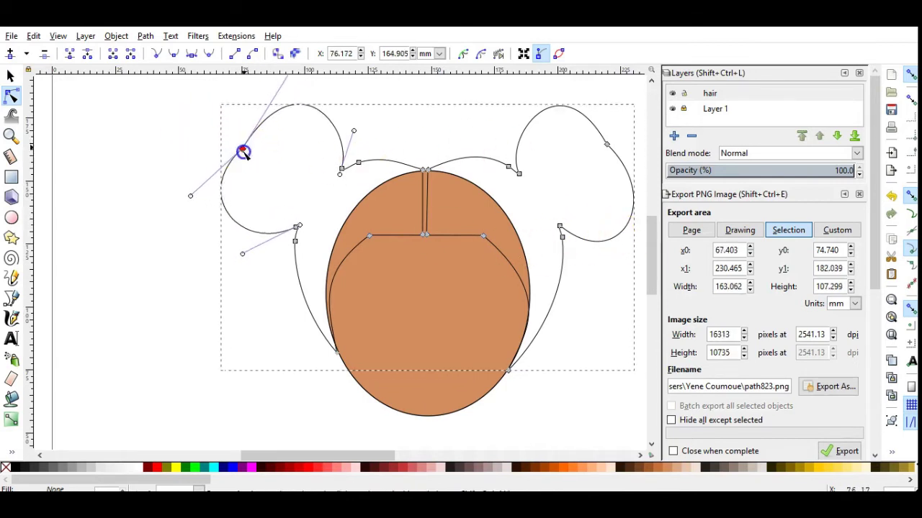
mouse_move(319, 144)
left_mouse_down()
mouse_move(369, 182)
mouse_move(396, 148)
left_mouse_up()
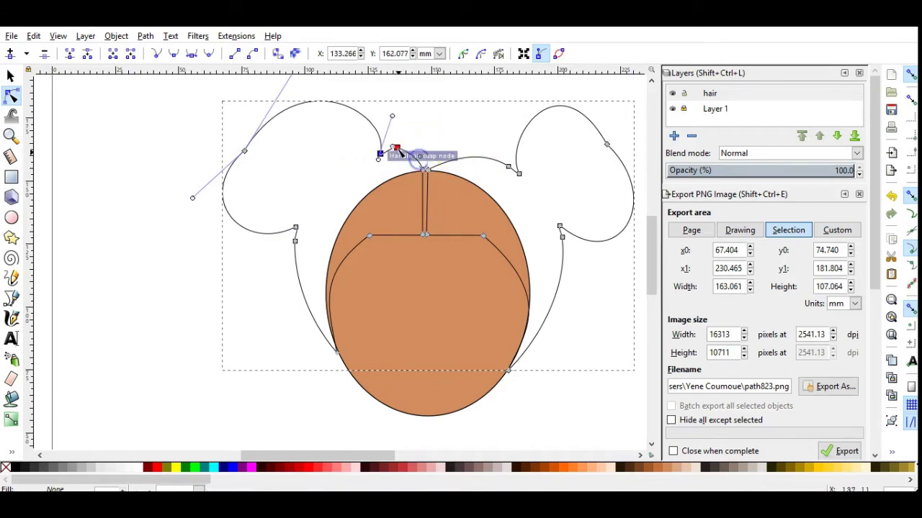
Step: Adjust the nodes between the two puffs so both curves meet the centre part's top
left_click_drag(411, 150, 405, 152)
left_click(481, 160)
mouse_move(495, 149)
left_mouse_down()
mouse_move(531, 193)
mouse_move(468, 163)
left_mouse_up()
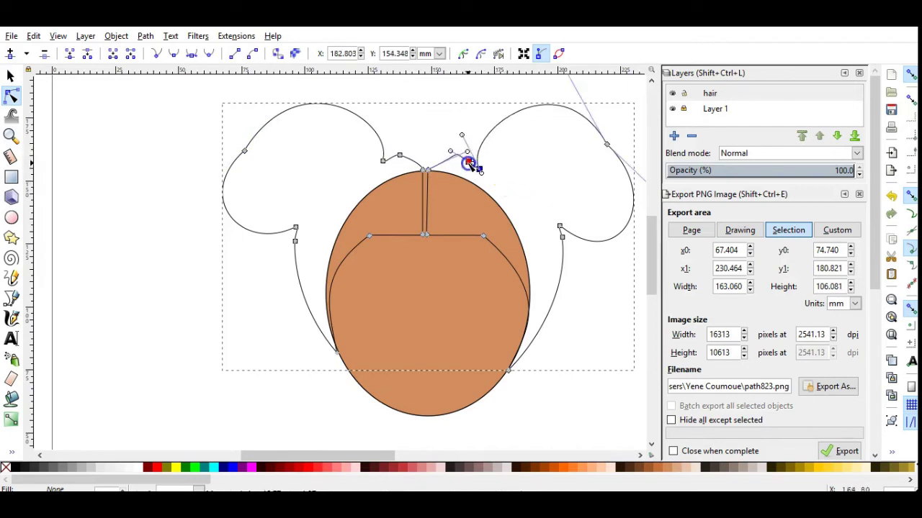
left_click(449, 154)
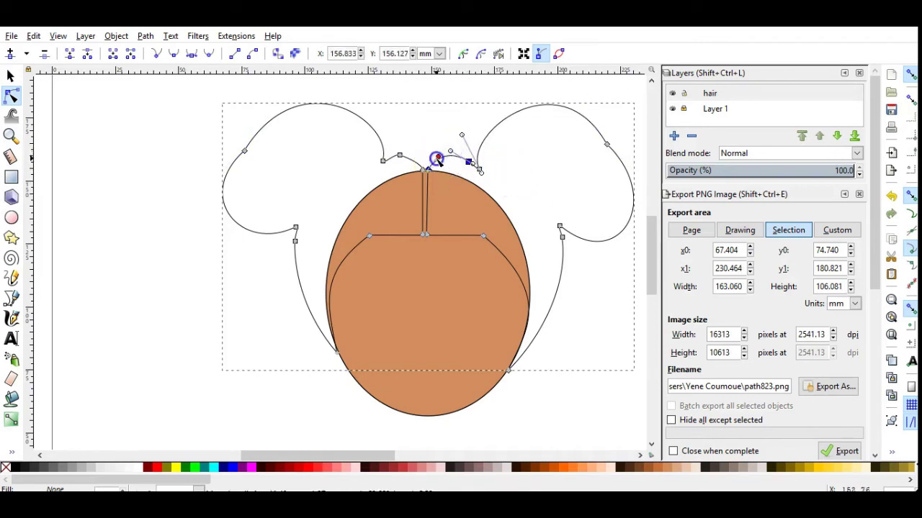
left_click_drag(403, 158, 427, 168)
left_click(399, 160)
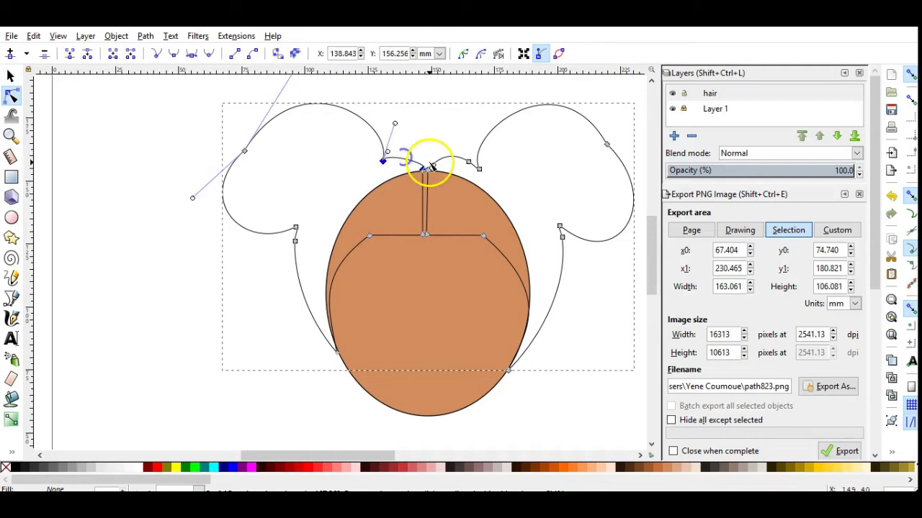
left_click_drag(468, 160, 473, 158)
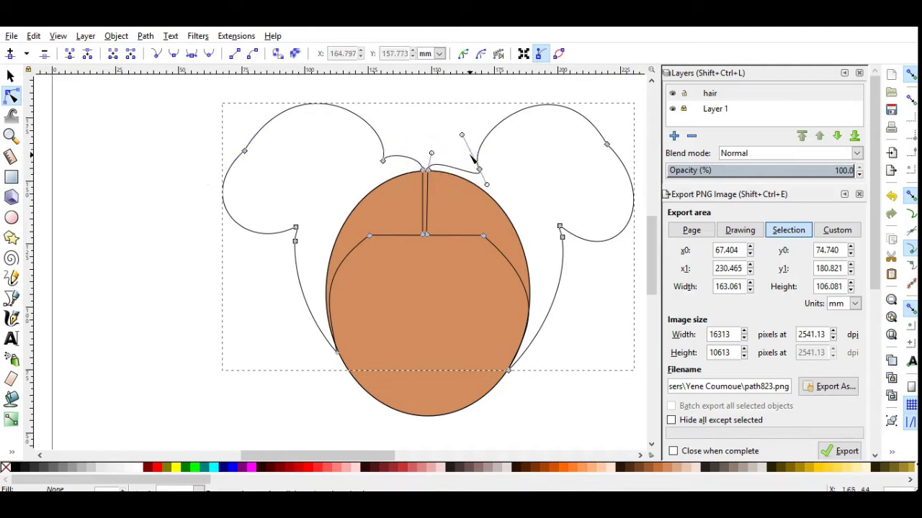
left_click(486, 171)
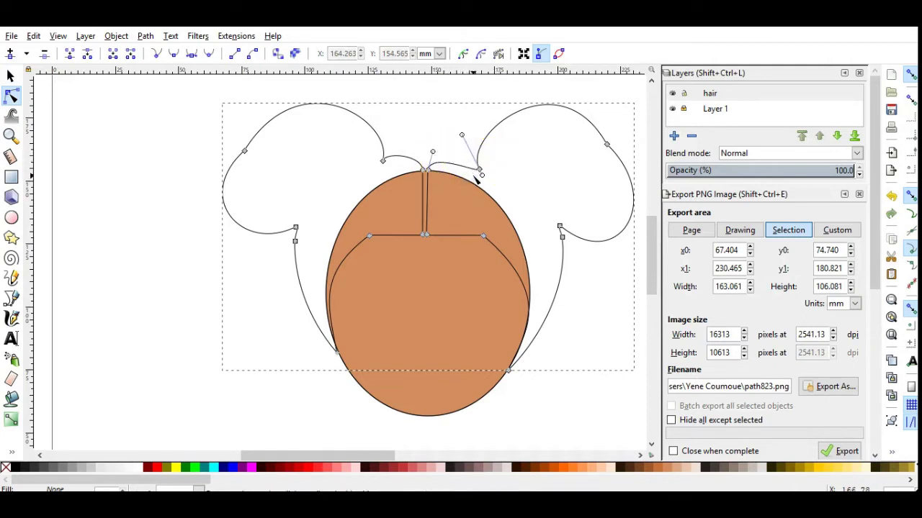
left_click_drag(479, 170, 462, 167)
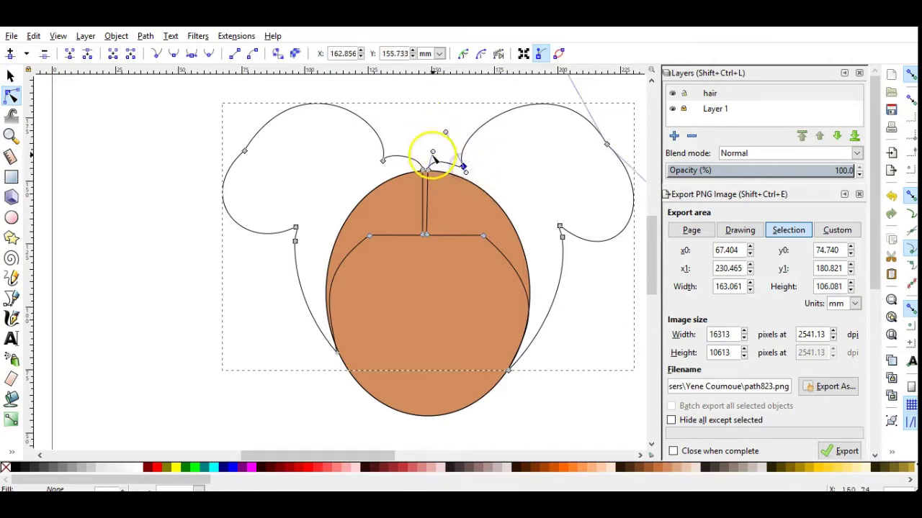
left_click_drag(383, 160, 384, 165)
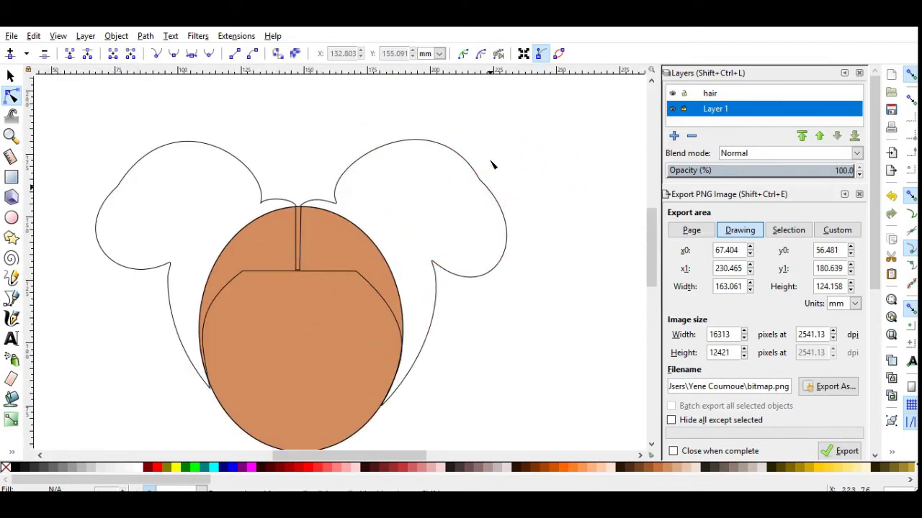
Step: Insert about 21 nodes around the right puff's top, outer side and bottom outline
scroll(479, 199, "up", 1, "ctrl")
scroll(454, 264, "up", 1, "ctrl")
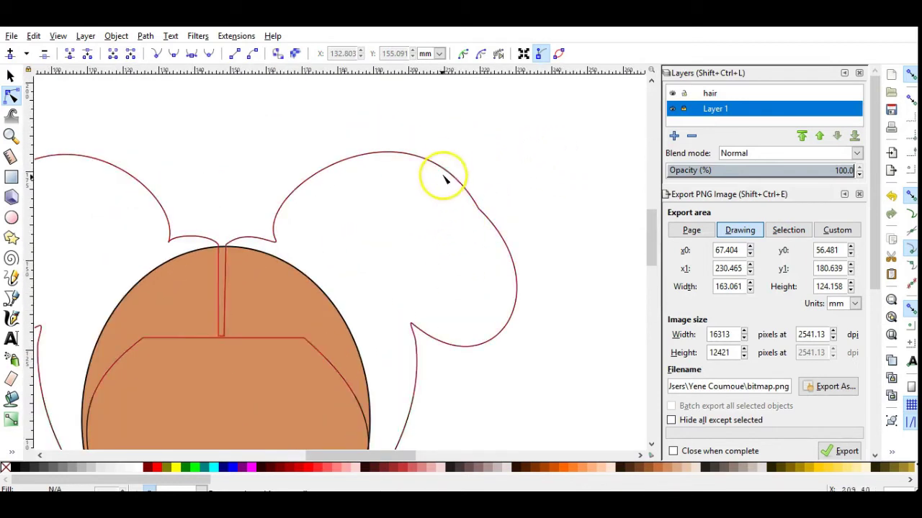
left_click(387, 154)
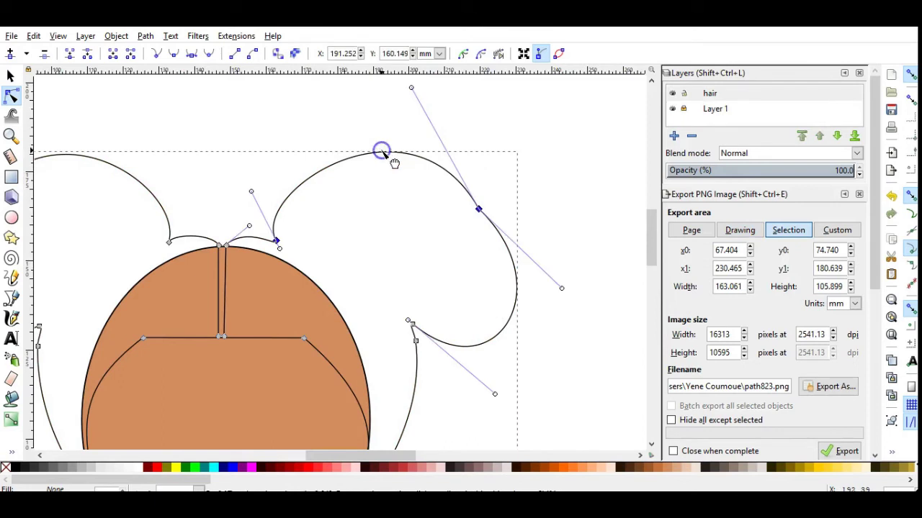
double_click(381, 151)
double_click(432, 162)
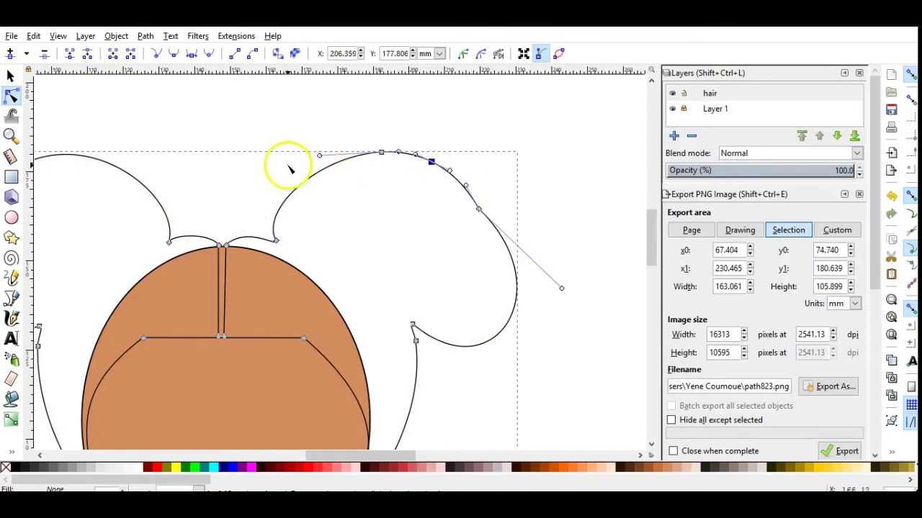
double_click(299, 184)
double_click(336, 162)
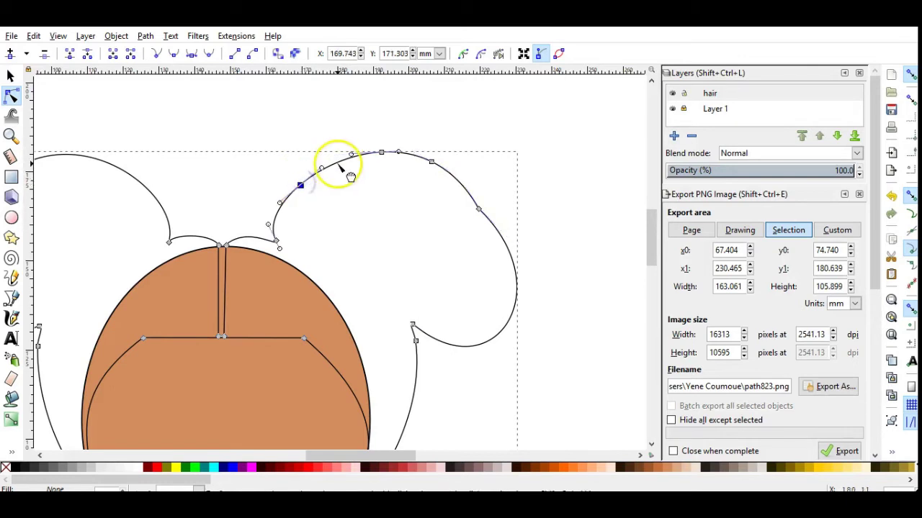
double_click(506, 245)
double_click(512, 314)
double_click(480, 344)
double_click(437, 340)
double_click(275, 214)
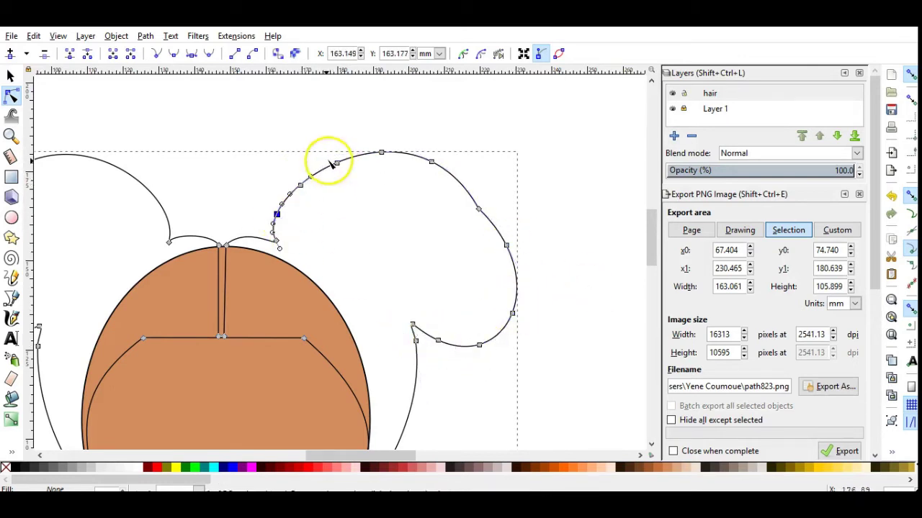
double_click(319, 171)
double_click(360, 154)
double_click(389, 152)
double_click(406, 153)
double_click(449, 170)
double_click(462, 186)
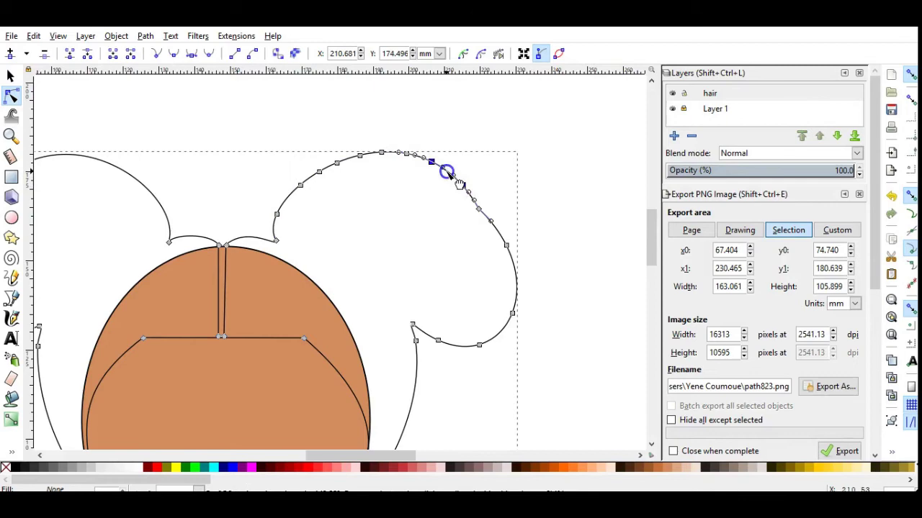
double_click(494, 226)
double_click(515, 275)
double_click(496, 337)
double_click(462, 346)
double_click(444, 343)
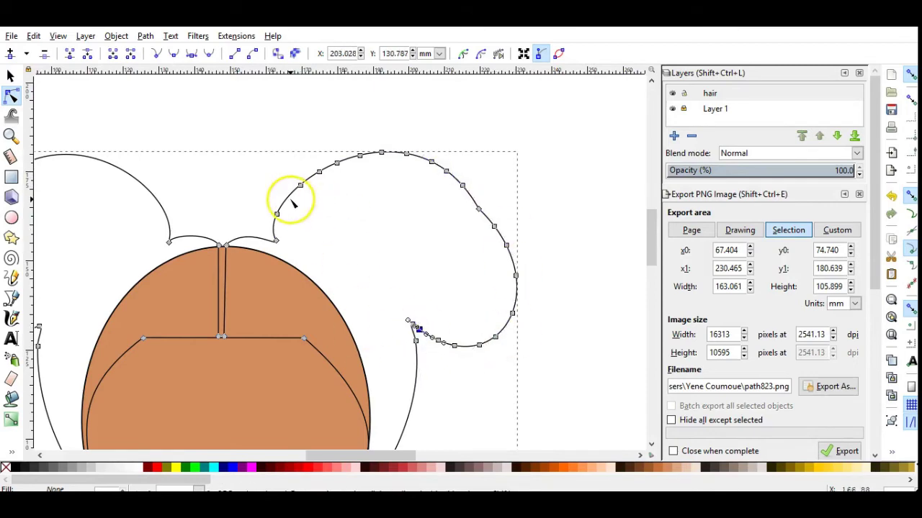
double_click(283, 200)
scroll(396, 171, "up", 3)
Step: Bend the right puff's inner edge into small curls and bumps with extra nodes
left_click(350, 463)
left_click_drag(351, 462, 360, 461)
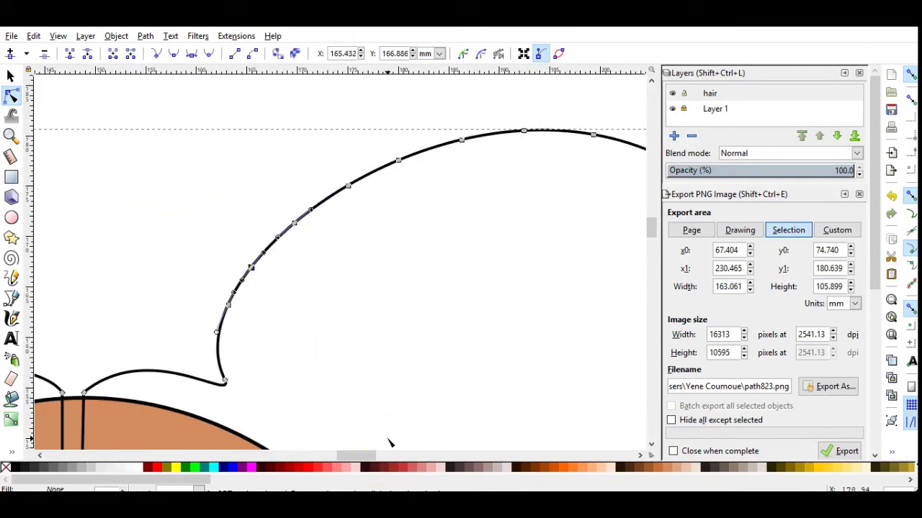
left_click(239, 288)
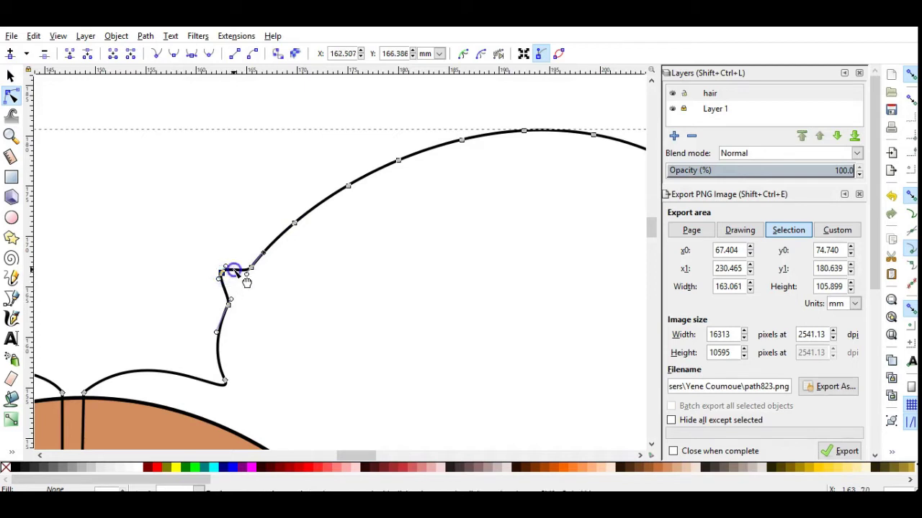
left_click_drag(219, 295, 229, 306)
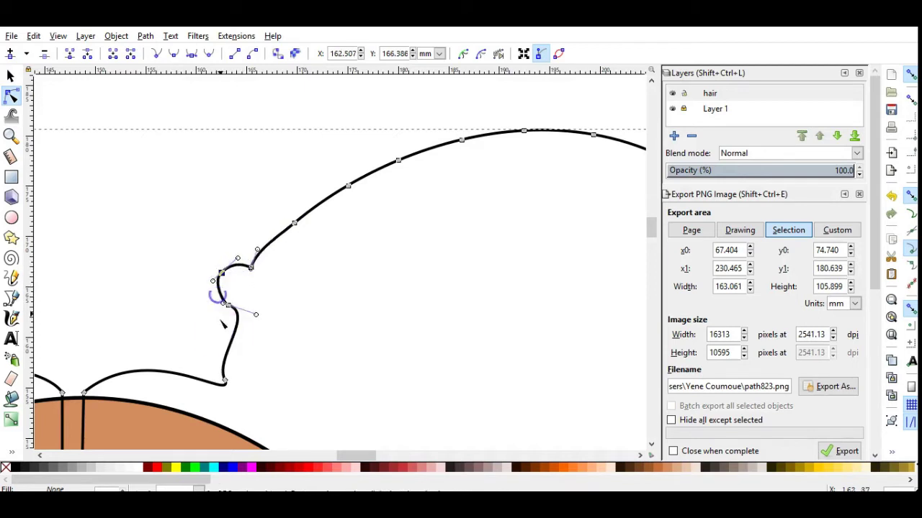
double_click(228, 348)
double_click(240, 319)
double_click(233, 335)
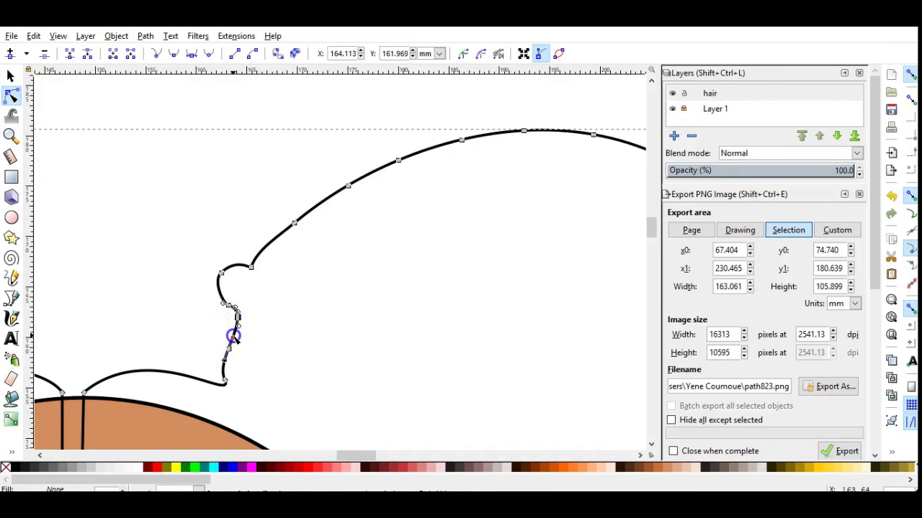
double_click(267, 243)
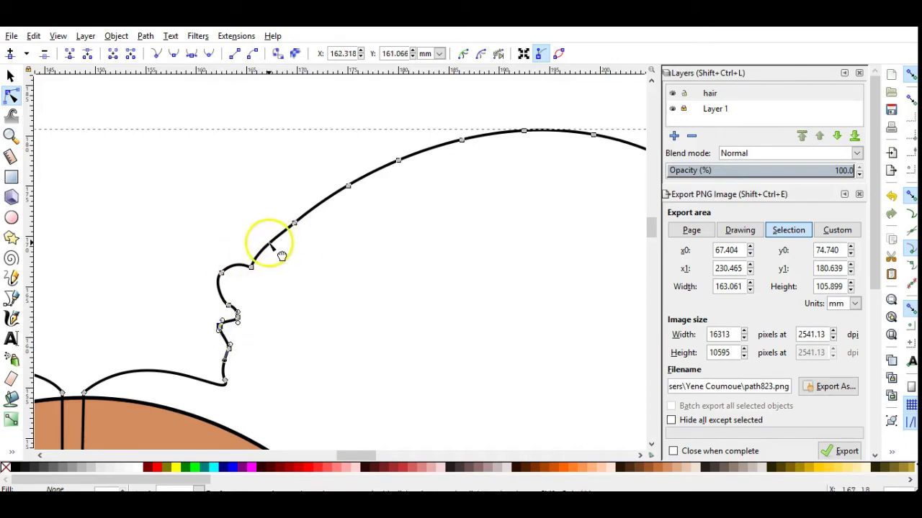
left_click_drag(265, 245, 258, 227)
Step: Pull nodes along the puff's top into bumps and a peak, undoing a stray hook
double_click(318, 210)
left_click_drag(318, 210, 315, 180)
double_click(367, 176)
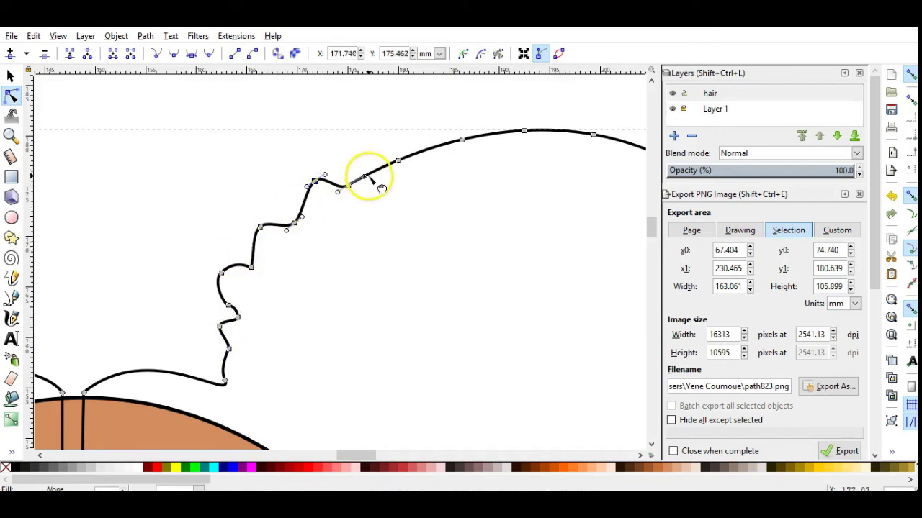
left_click_drag(382, 184, 377, 175)
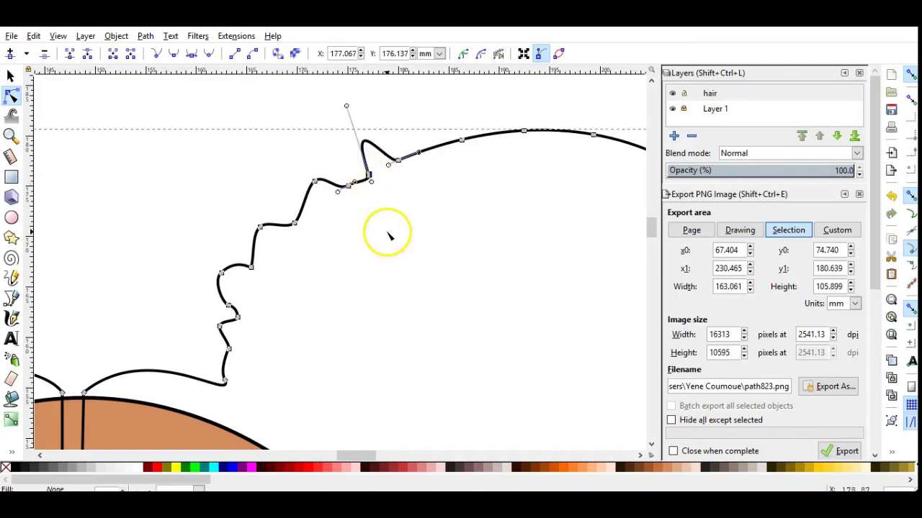
key("ctrl+z")
key("Insert")
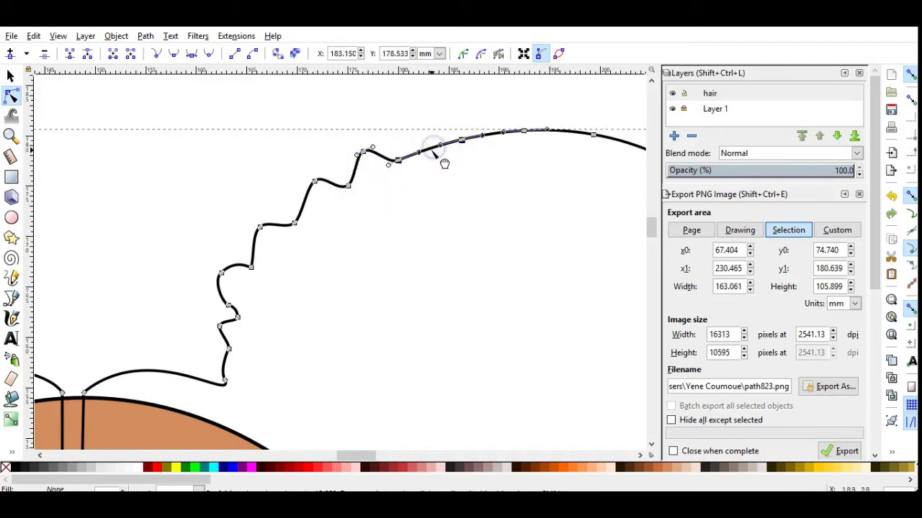
left_click_drag(429, 150, 425, 125)
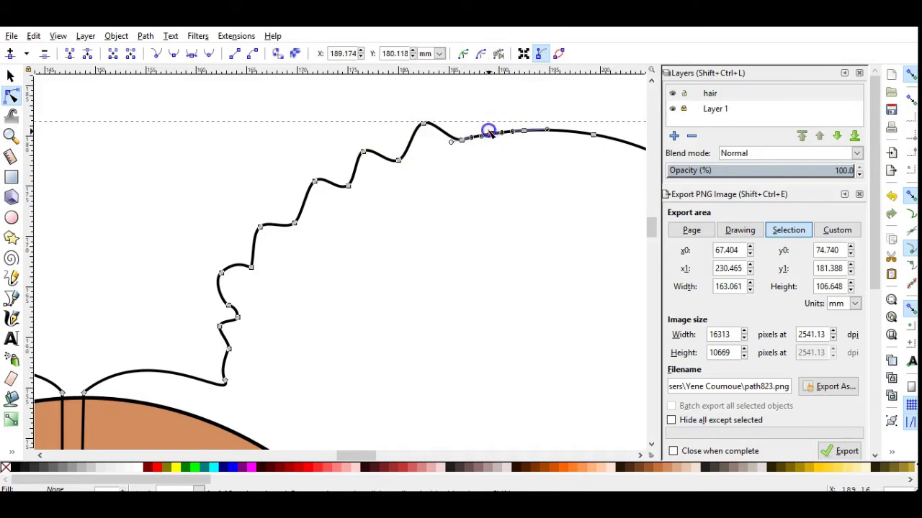
scroll(514, 232, "down", 4, "ctrl")
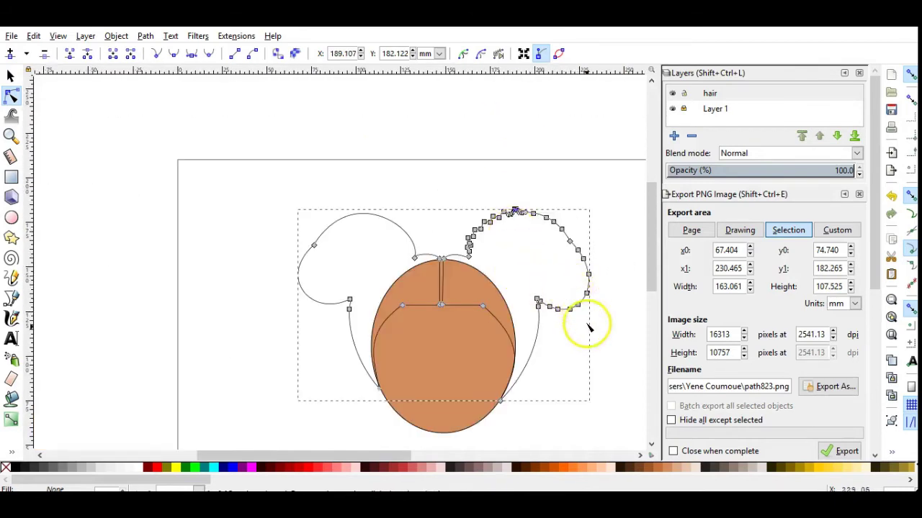
scroll(580, 251, "up", 4, "ctrl")
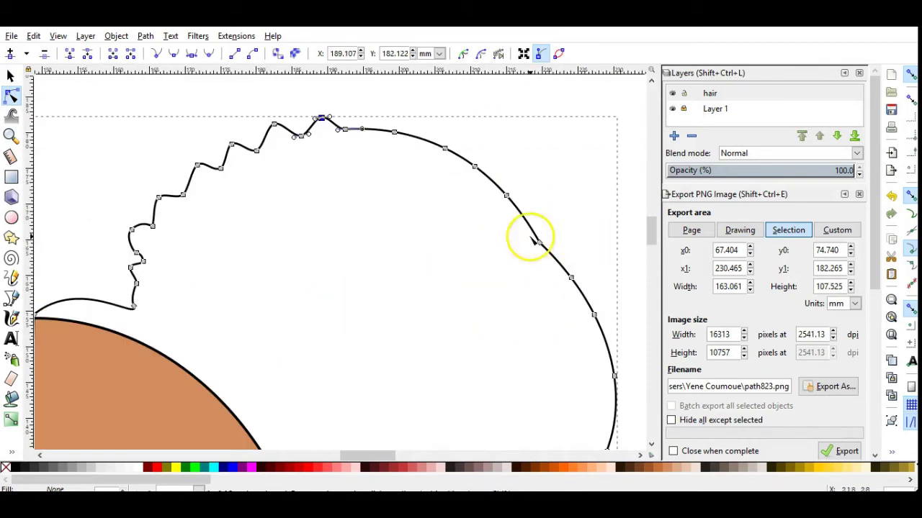
Step: Add nodes and bend the puff's upper-right outline into a zigzag
double_click(367, 130)
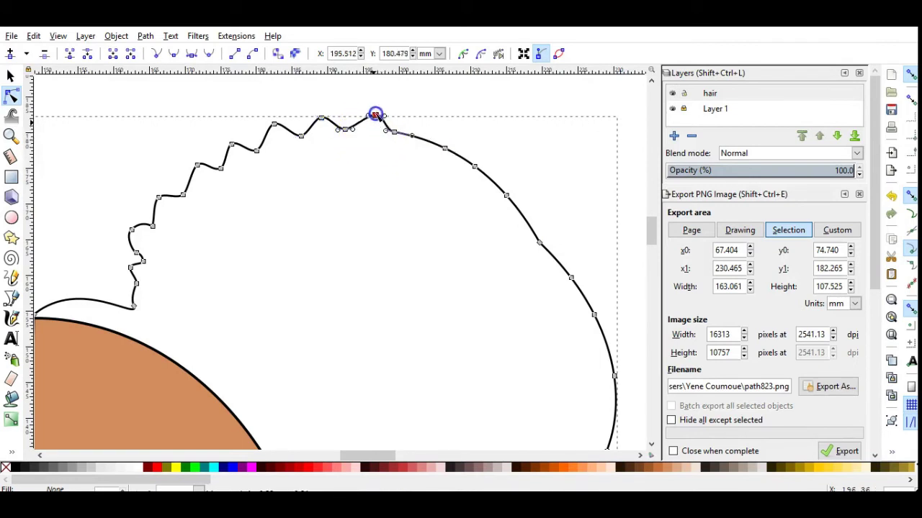
left_click(425, 138)
double_click(424, 139)
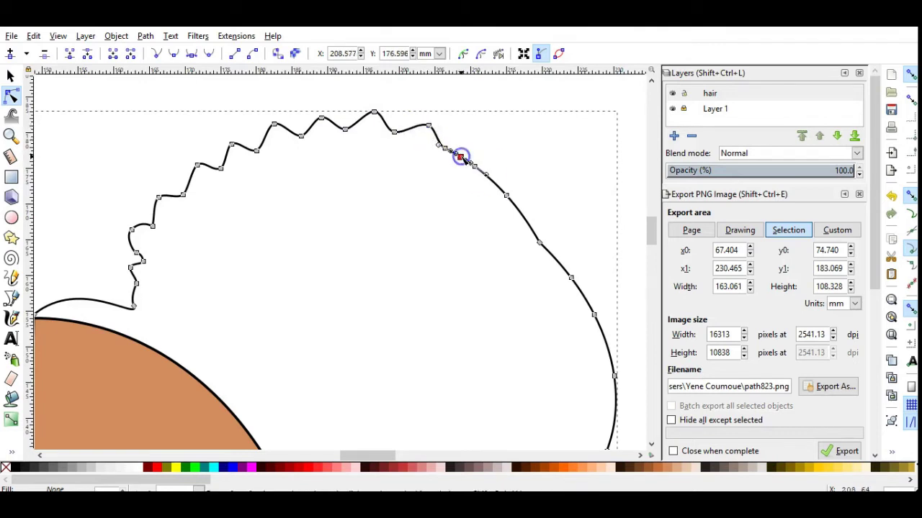
left_click_drag(461, 154, 474, 144)
double_click(491, 180)
left_click(526, 218)
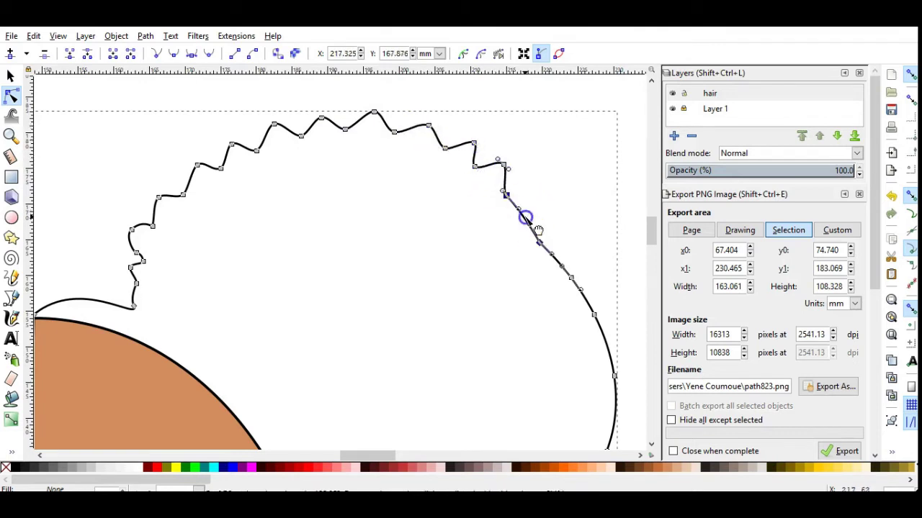
left_click_drag(533, 206, 537, 203)
left_click(557, 259)
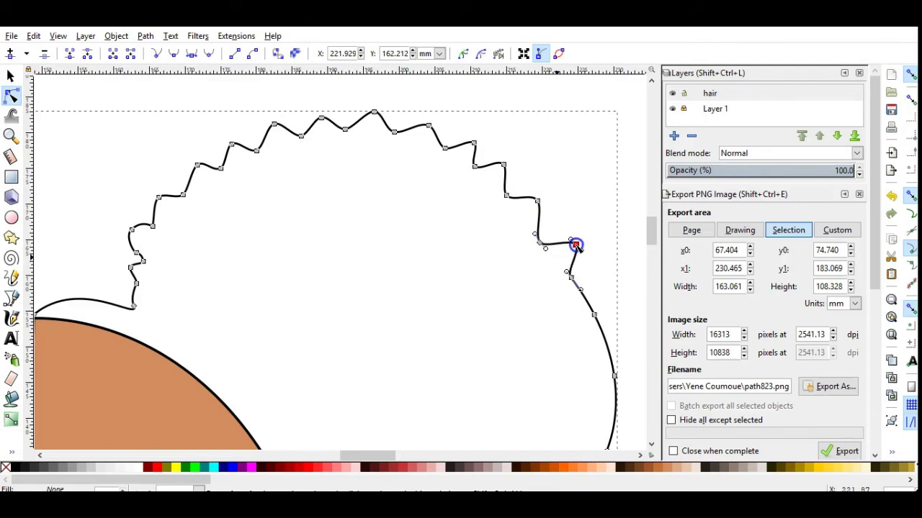
scroll(668, 299, "down", 2)
key("minus")
scroll(648, 244, "down", 5)
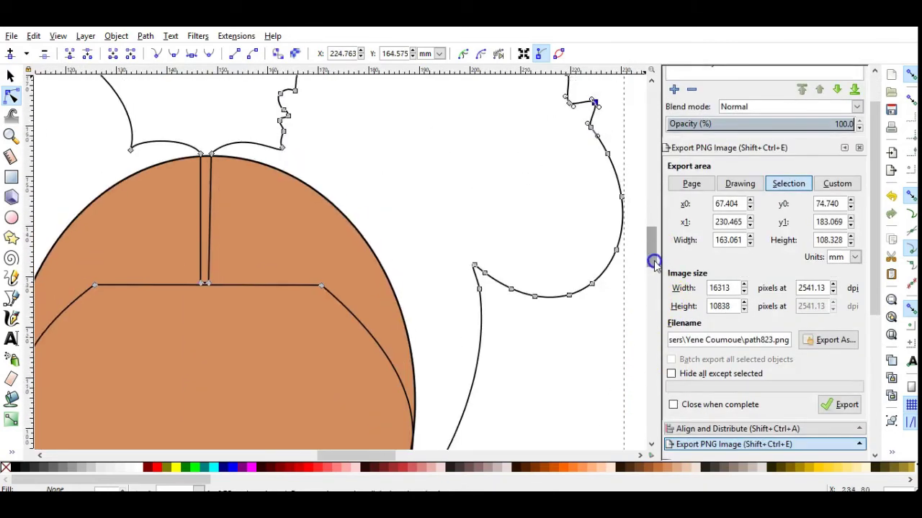
Step: Make the puff's right edge jagged at its top, middle and lower corners
left_click(614, 194)
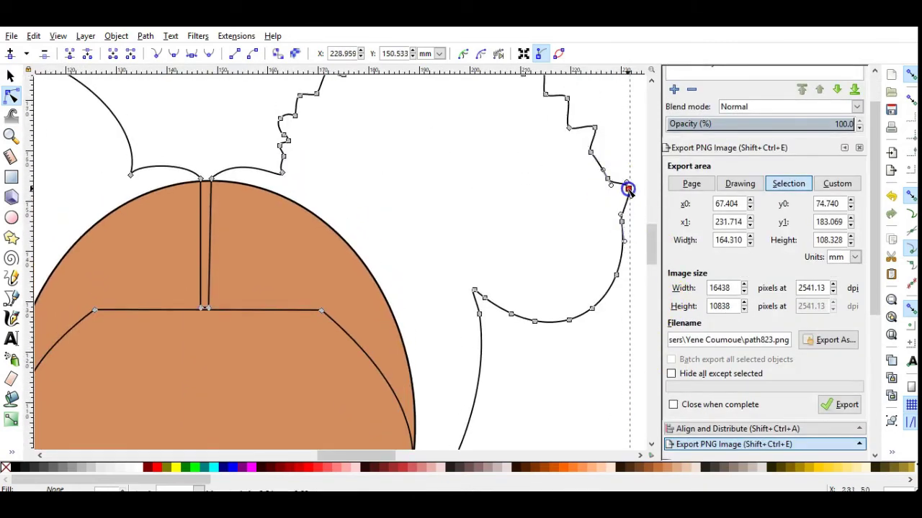
left_click_drag(628, 190, 610, 177)
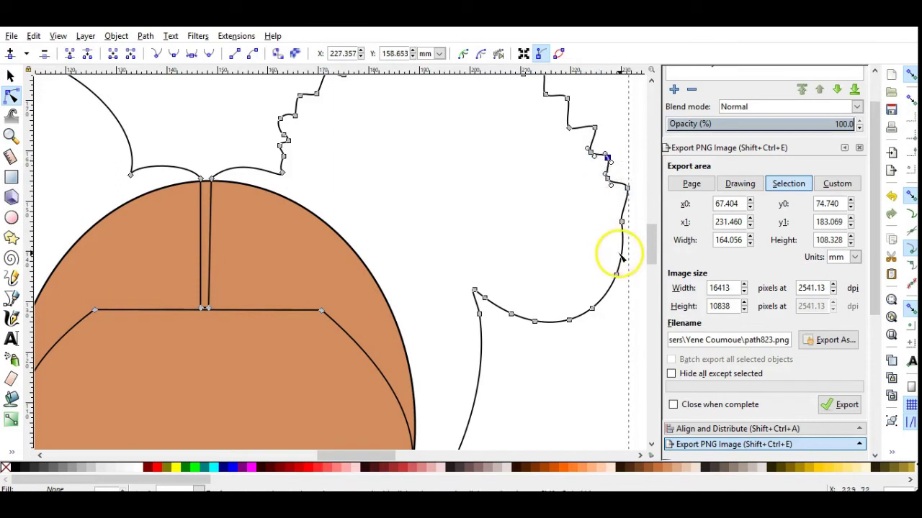
left_click_drag(617, 251, 632, 257)
left_click(603, 304)
left_click_drag(615, 314, 588, 322)
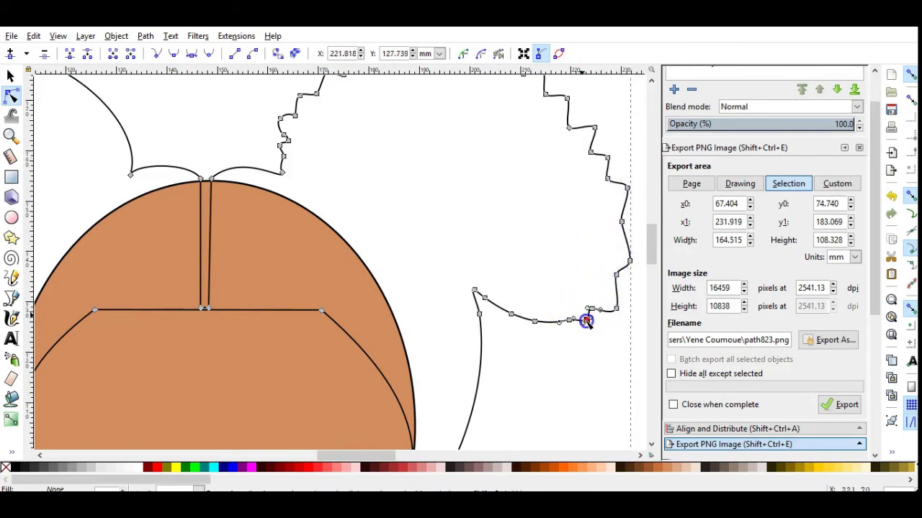
Step: Bend the puff's straight bottom segment into waves
left_click(547, 323)
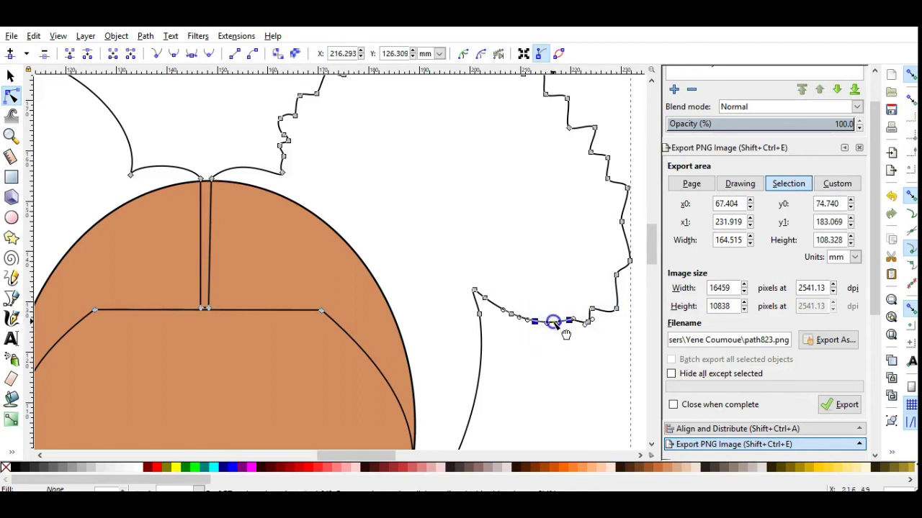
scroll(524, 324, "down", 2, "ctrl")
scroll(514, 304, "up", 1, "ctrl")
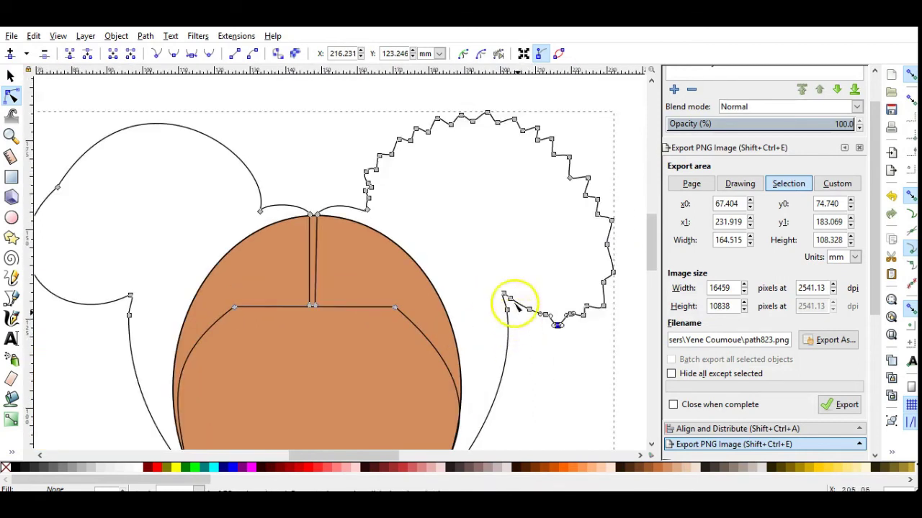
left_click(520, 304)
scroll(518, 305, "up", 2, "ctrl")
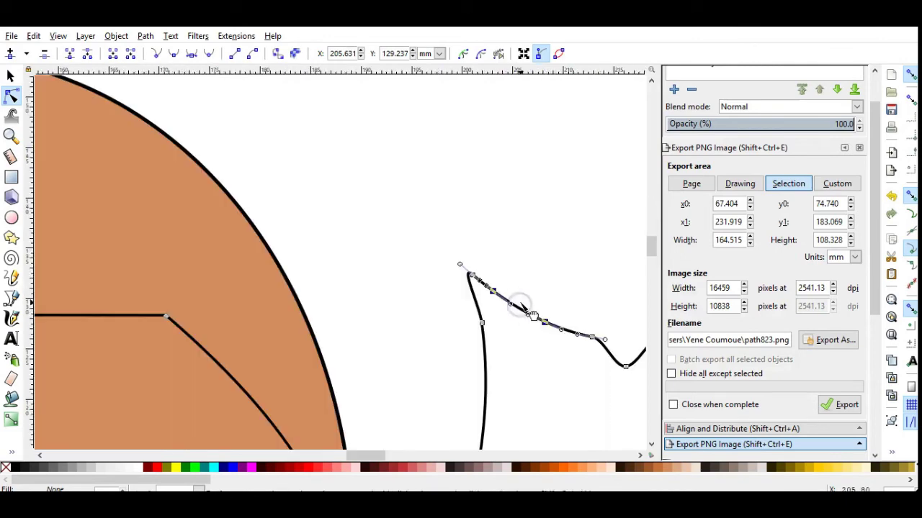
left_click_drag(520, 310, 504, 331)
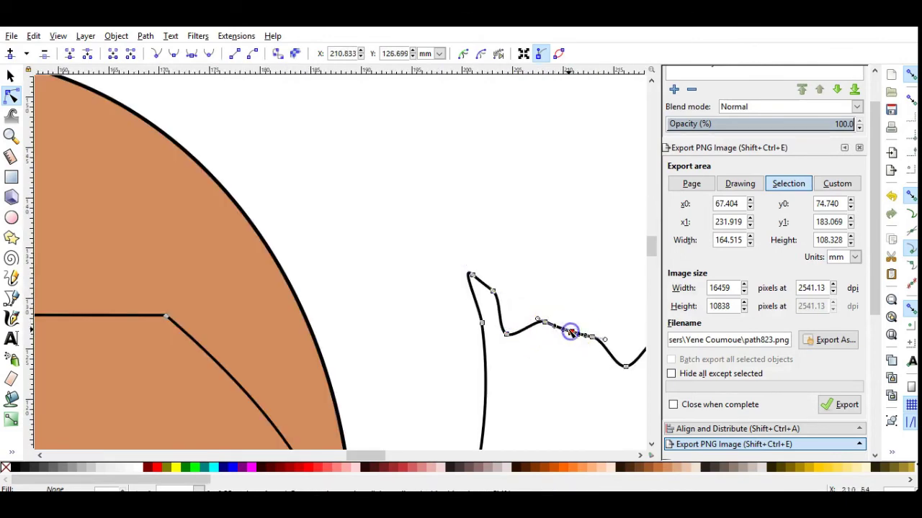
left_click_drag(570, 331, 563, 364)
scroll(563, 364, "down", 3, "ctrl")
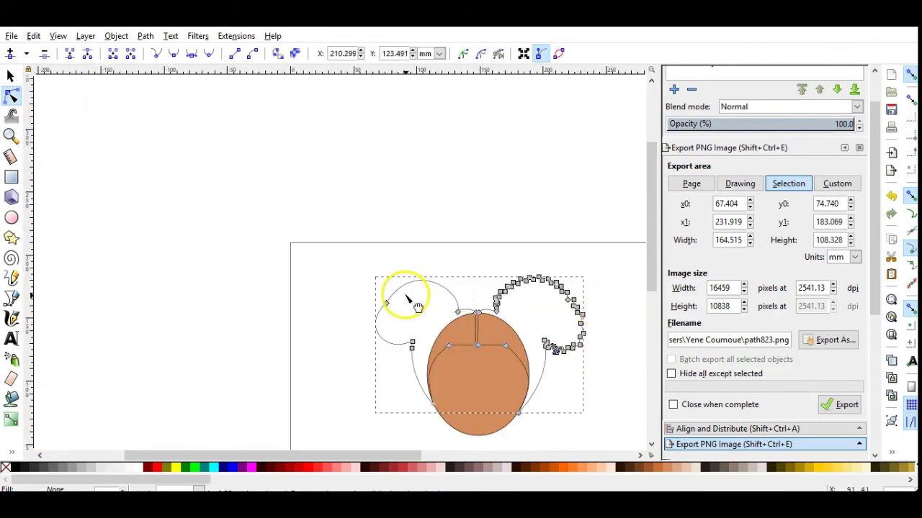
Step: Reshape the left puff's top curve into a rough, jagged edge
scroll(405, 295, "up", 3, "ctrl")
scroll(533, 238, "down", 2)
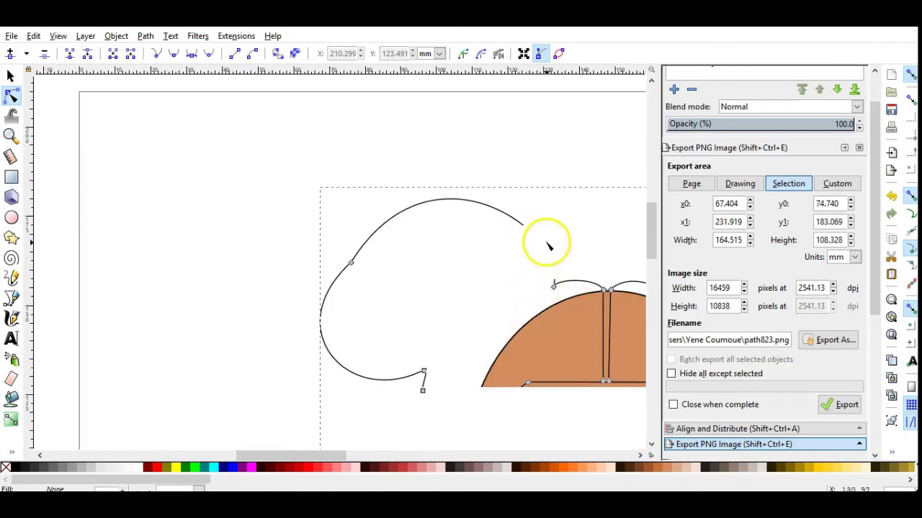
scroll(526, 251, "down", 1, "ctrl")
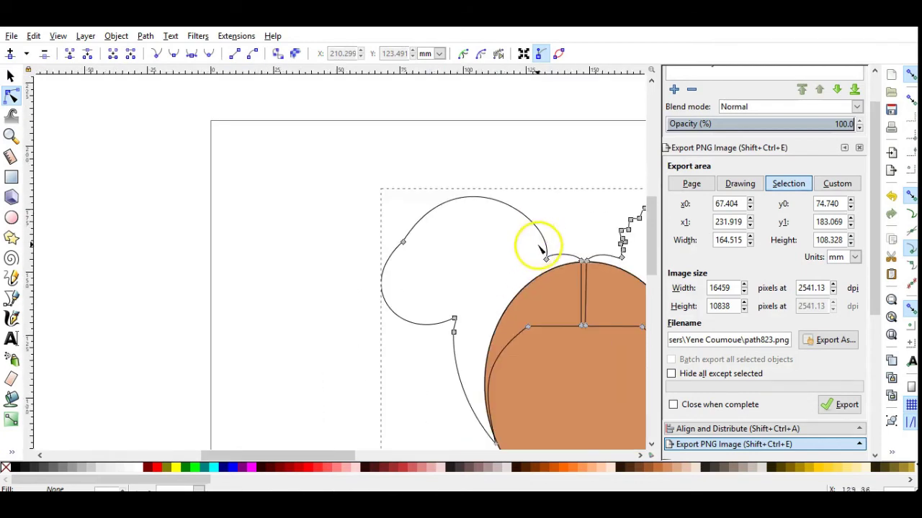
left_click(544, 242)
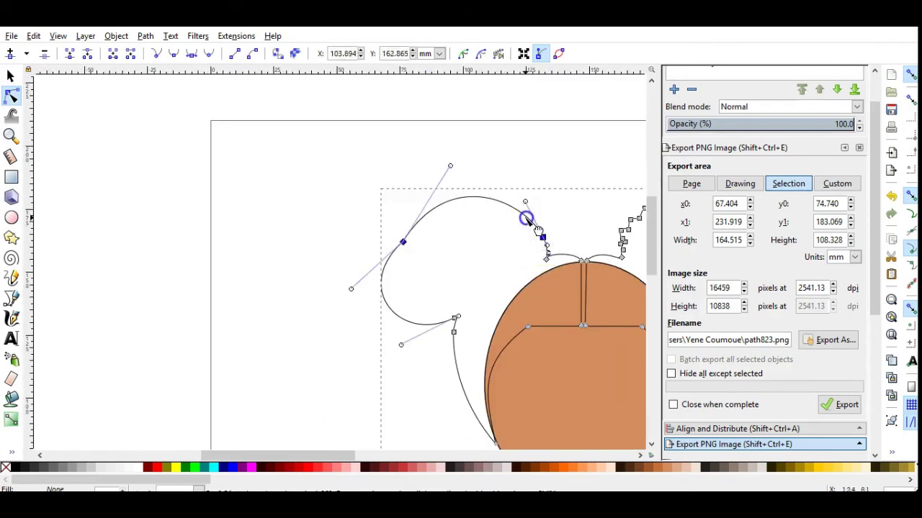
left_click_drag(534, 224, 503, 205)
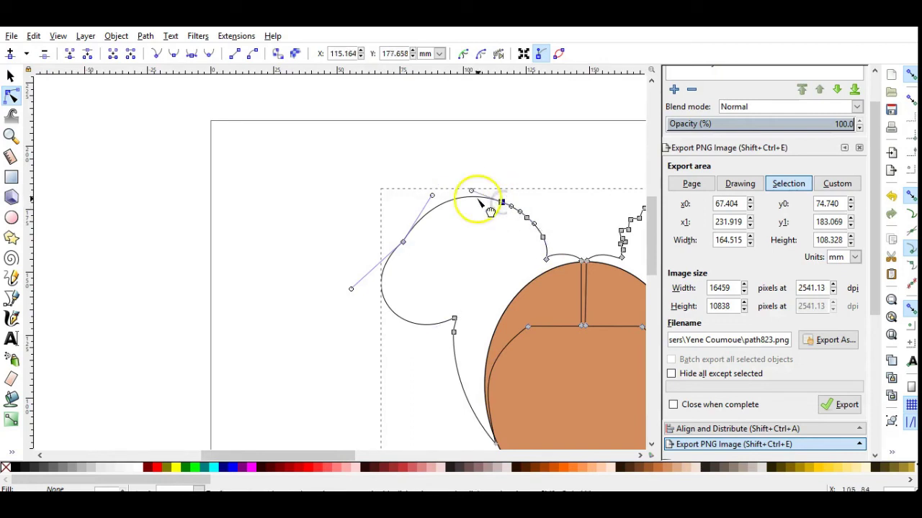
left_click(451, 199)
left_click(422, 325)
scroll(540, 230, "up", 3, "ctrl")
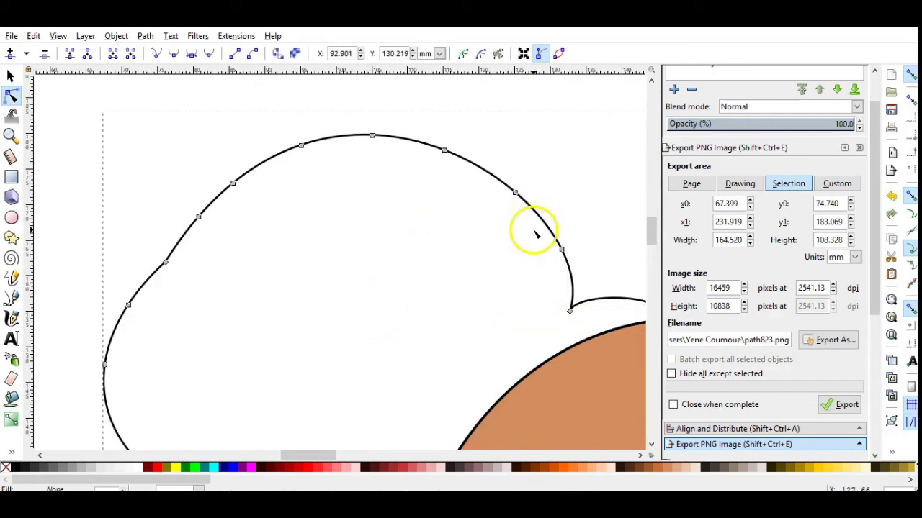
mouse_move(539, 230)
left_mouse_down()
mouse_move(590, 273)
mouse_move(485, 172)
mouse_move(513, 176)
mouse_move(465, 158)
mouse_move(344, 139)
mouse_move(263, 163)
left_mouse_up()
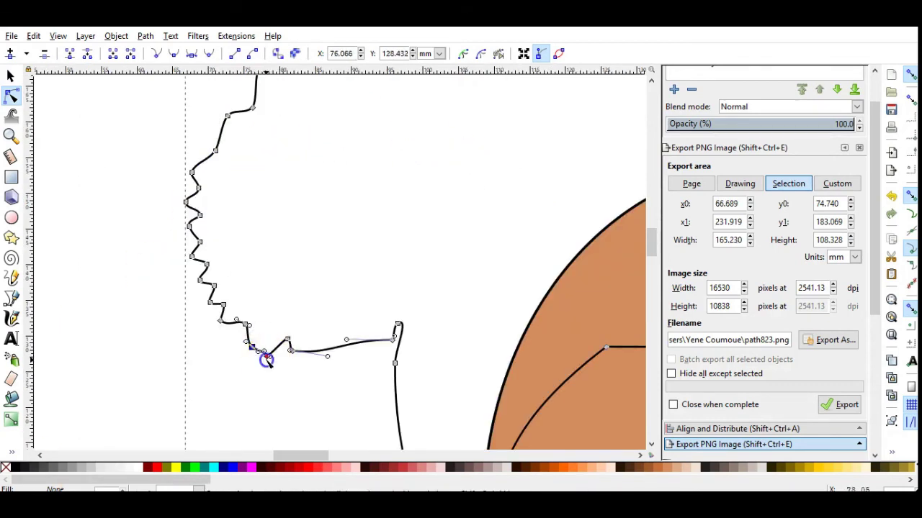
Step: Roughen the left puff's bottom edge into waves
left_click_drag(265, 360, 267, 350)
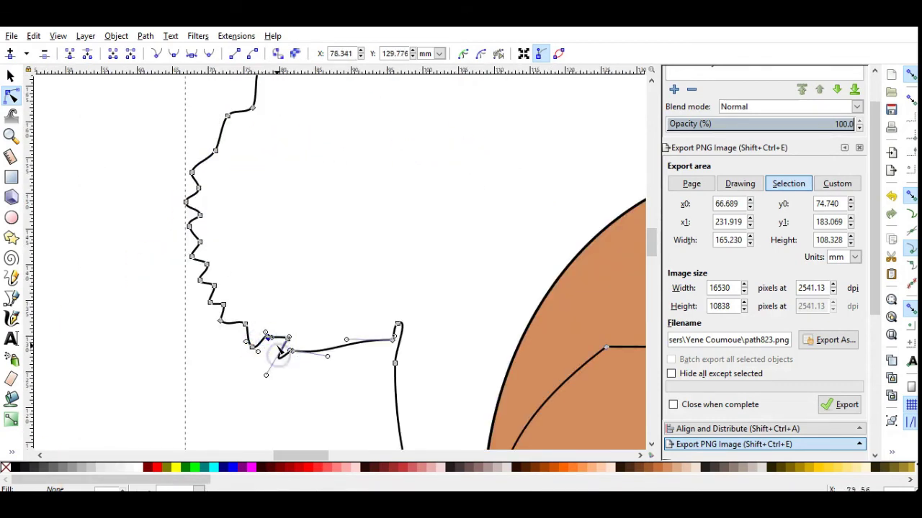
scroll(267, 349, "up", 2, "ctrl")
mouse_move(288, 411)
left_mouse_down()
mouse_move(329, 427)
mouse_move(415, 431)
mouse_move(436, 405)
mouse_move(471, 391)
mouse_move(471, 412)
left_mouse_up()
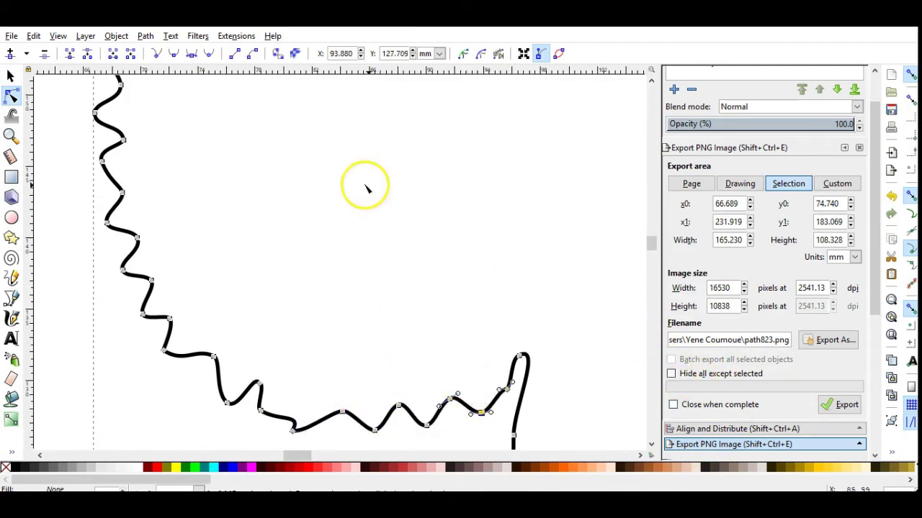
scroll(405, 211, "down", 2, "ctrl")
Step: Select the whole hair outline as an object and apply the black palette fill
scroll(405, 211, "down", 2, "ctrl")
scroll(404, 213, "down", 2, "ctrl")
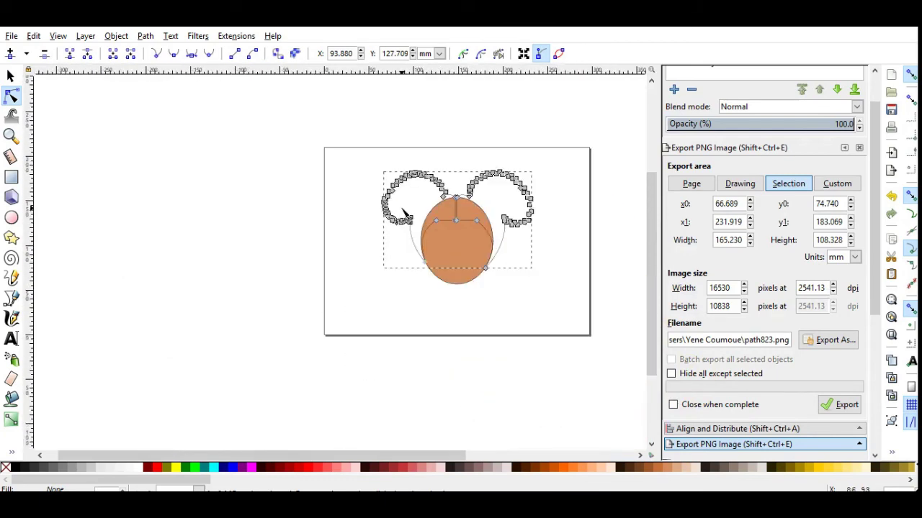
left_click(546, 277)
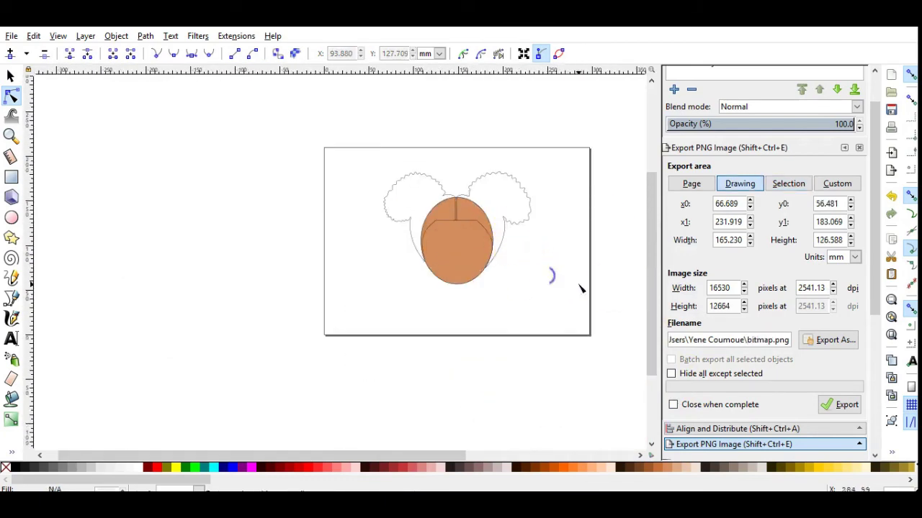
scroll(498, 239, "up", 1, "ctrl")
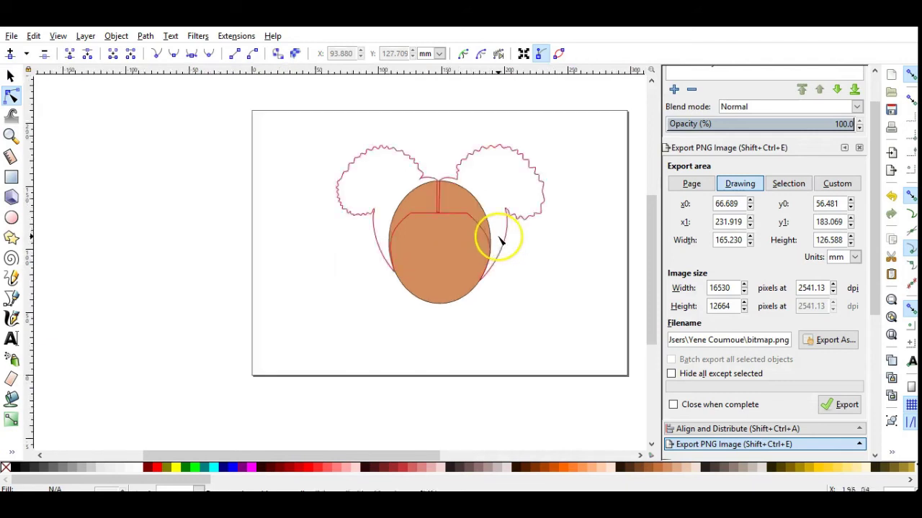
scroll(501, 242, "up", 1, "ctrl")
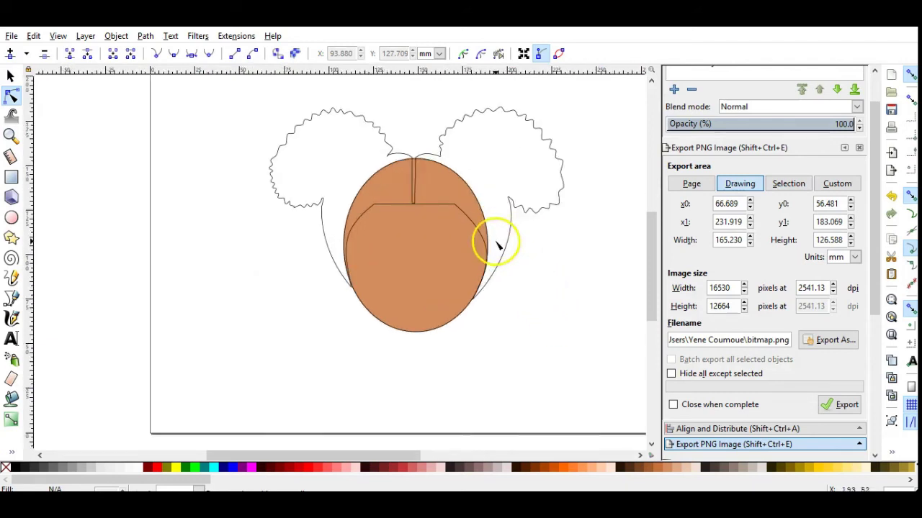
left_click(504, 252)
key("s")
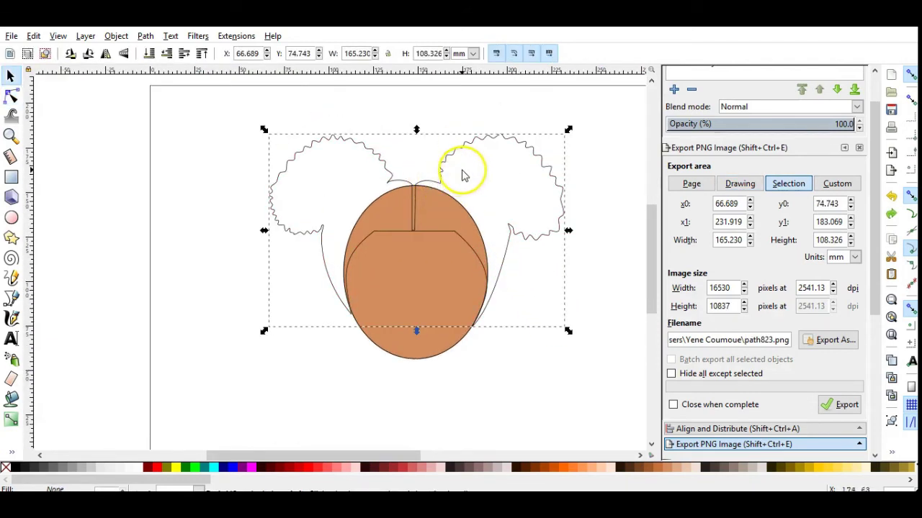
left_click(16, 470)
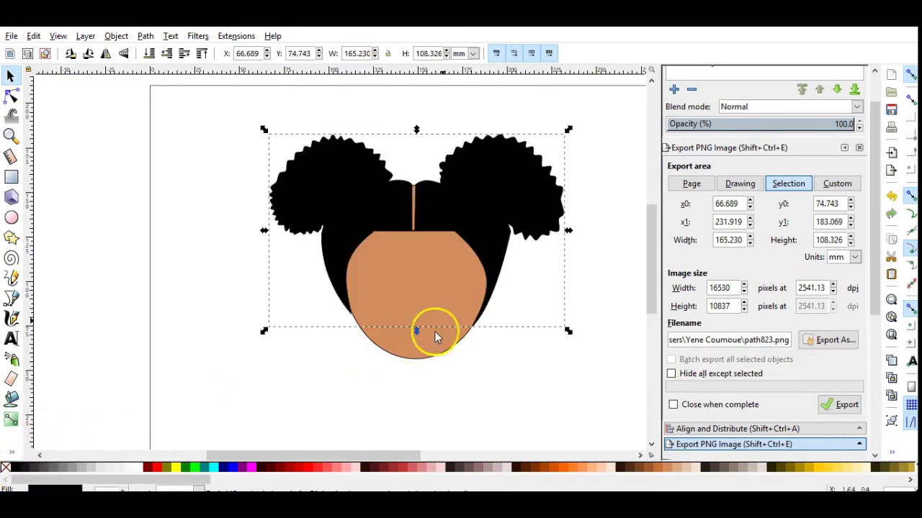
left_click(532, 385)
Step: Pull the hair node beside the right cheek up against the face
scroll(504, 303, "down", 4)
double_click(468, 205)
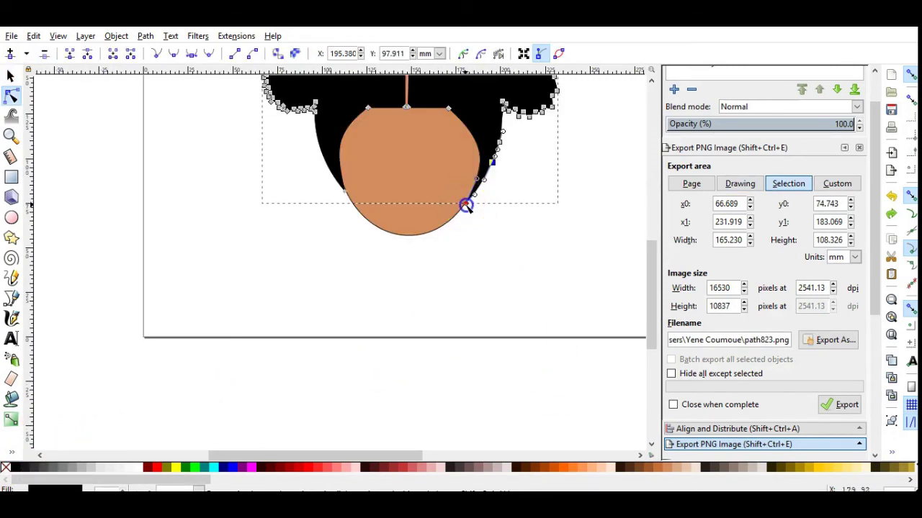
left_click_drag(468, 205, 473, 190)
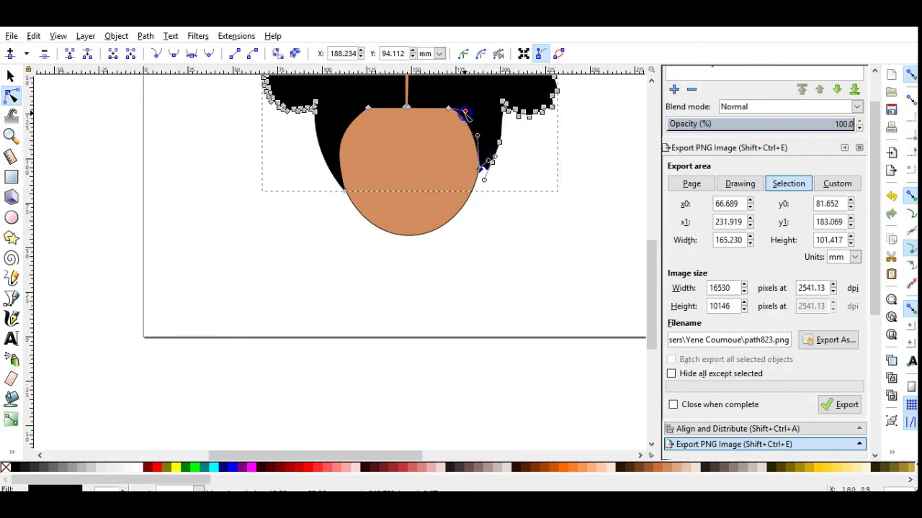
left_click_drag(494, 165, 492, 166)
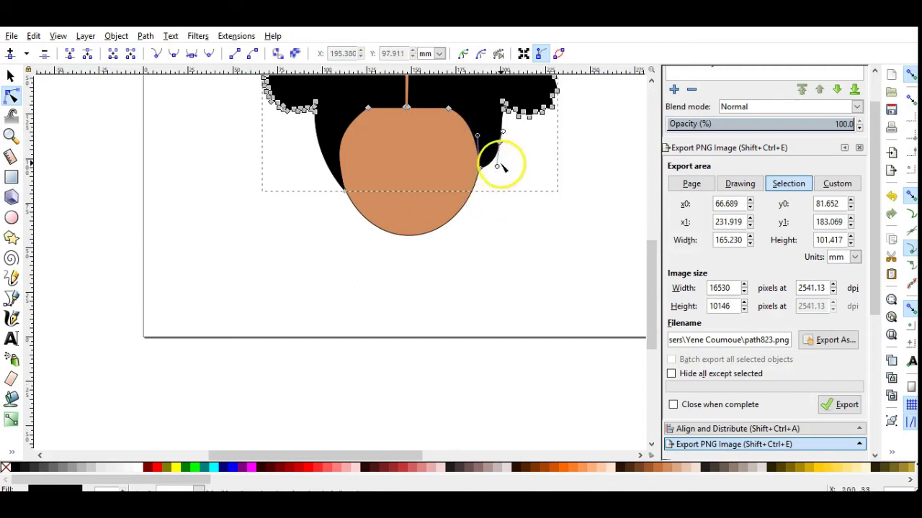
Step: Tuck the hair's left edge node and curve against the face's left side
left_click(334, 167)
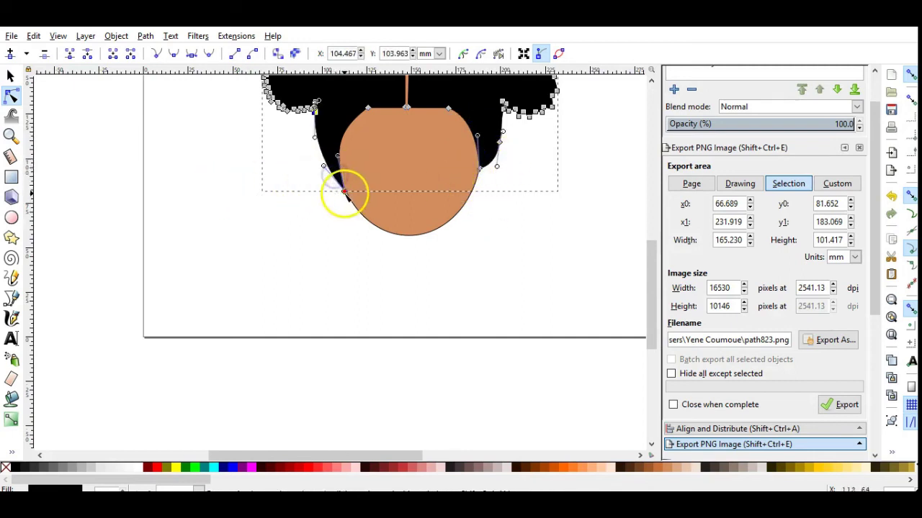
left_click(340, 167)
left_click(341, 167)
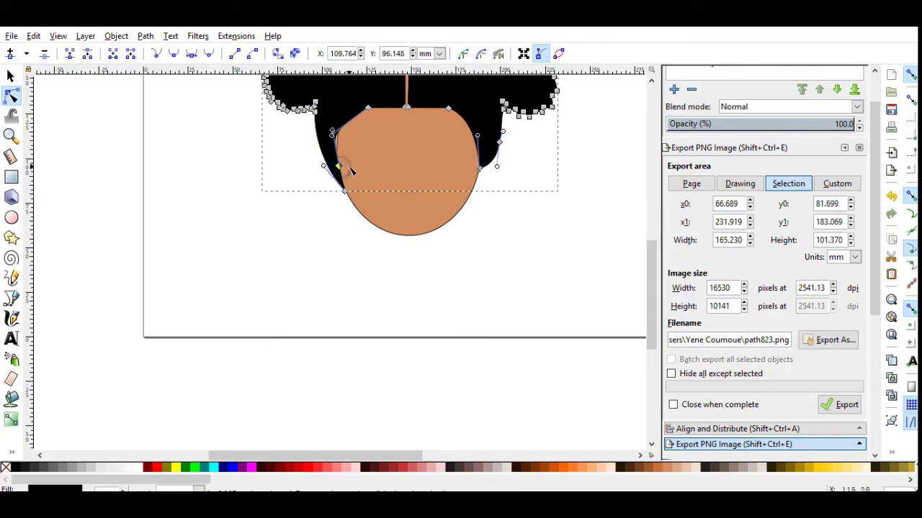
left_click_drag(346, 195, 338, 170)
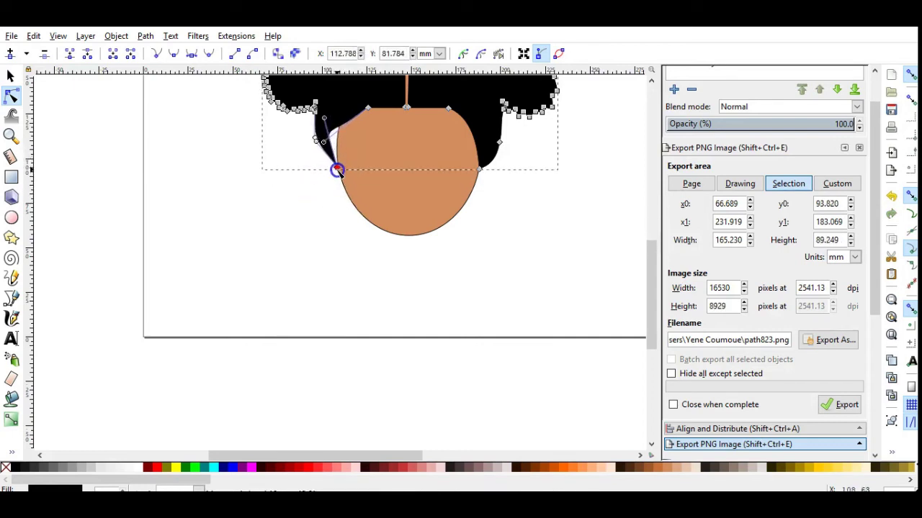
mouse_move(324, 118)
left_mouse_down()
mouse_move(344, 127)
mouse_move(329, 124)
mouse_move(339, 143)
left_mouse_up()
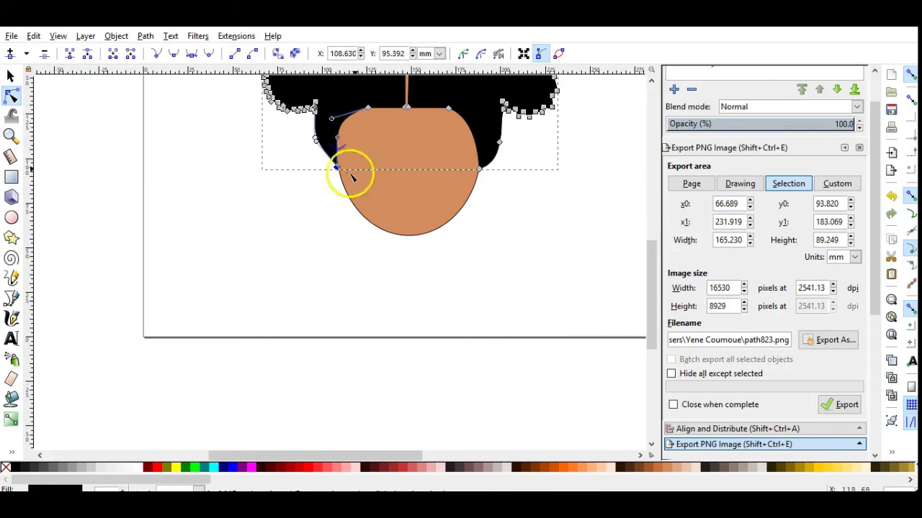
scroll(375, 184, "up", 4)
Step: Select and move the nodes under the right puff to smooth its base
scroll(516, 229, "up", 2, "ctrl")
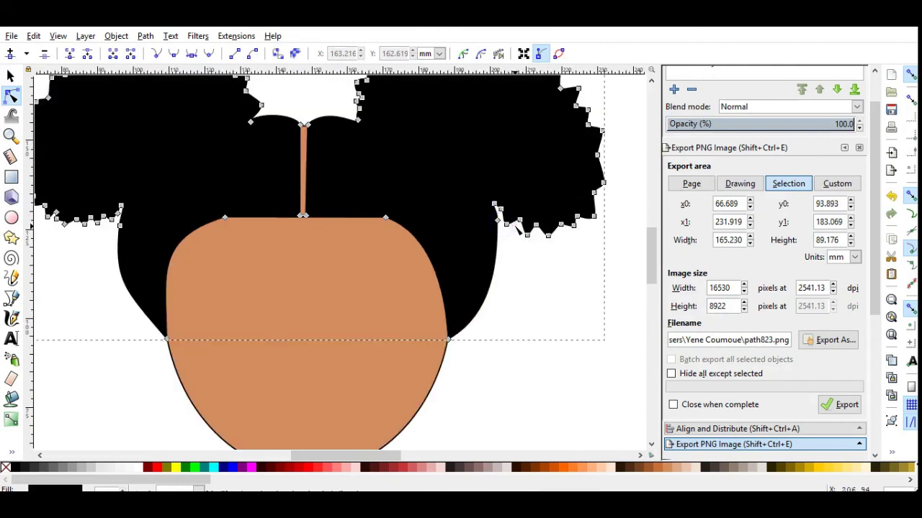
mouse_move(480, 187)
left_mouse_down()
mouse_move(510, 231)
mouse_move(503, 257)
mouse_move(485, 263)
left_mouse_up()
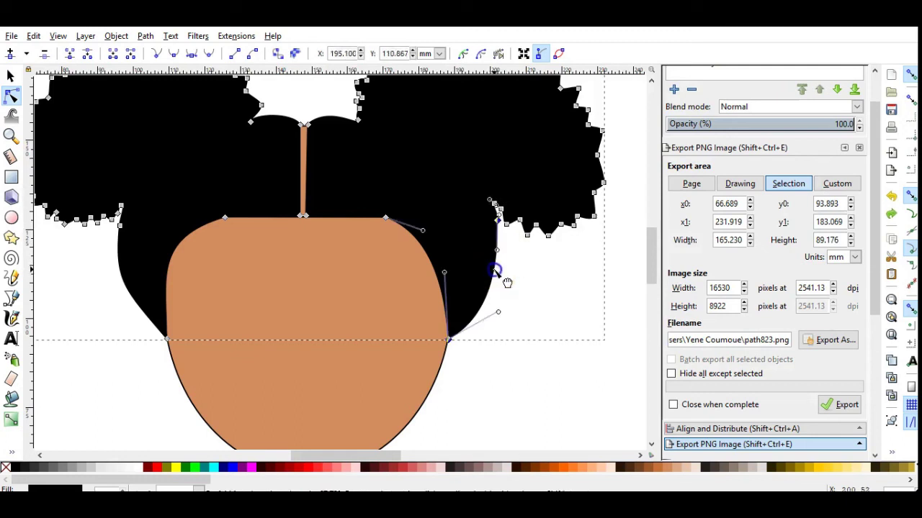
left_click_drag(472, 185, 504, 239)
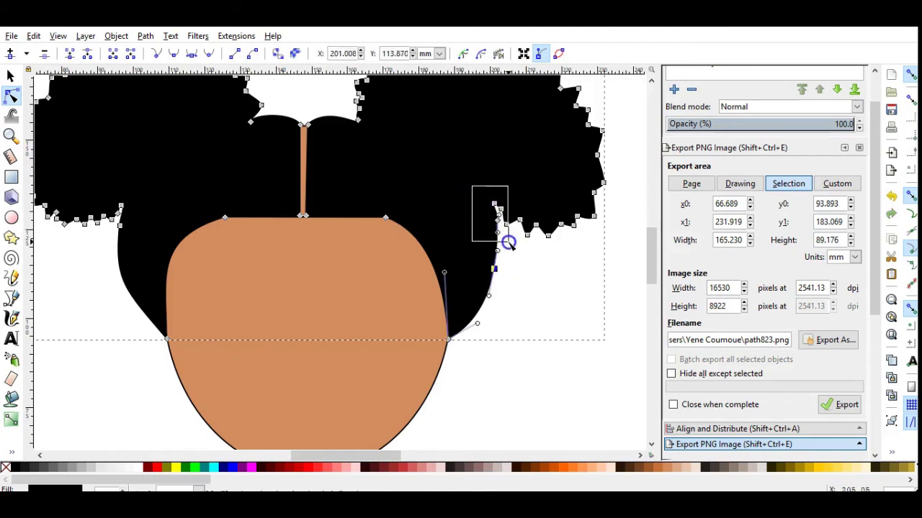
mouse_move(494, 204)
left_mouse_down()
mouse_move(478, 208)
mouse_move(489, 220)
left_mouse_up()
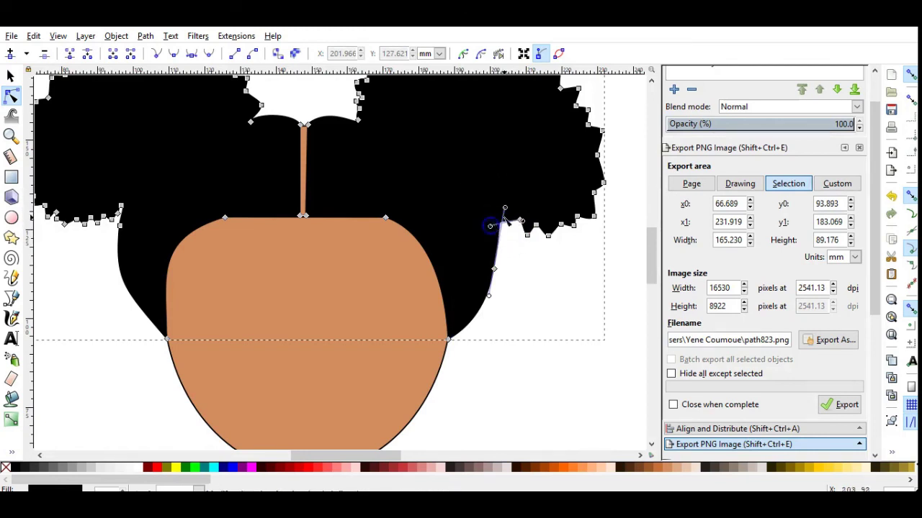
left_click_drag(509, 243, 516, 239)
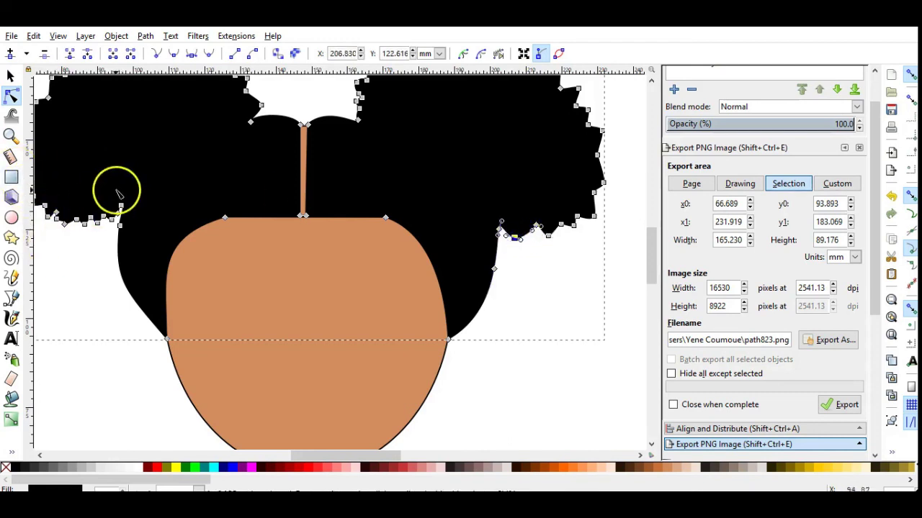
Step: Pull the left hair curve toward the face and round the face top into an arced hairline
left_click(119, 274)
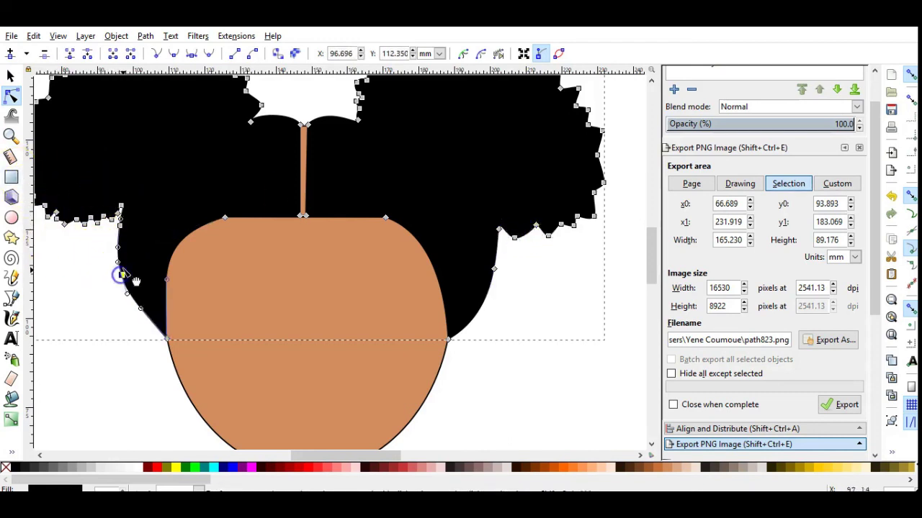
mouse_move(117, 209)
left_mouse_down()
mouse_move(134, 231)
mouse_move(122, 235)
mouse_move(128, 222)
left_mouse_up()
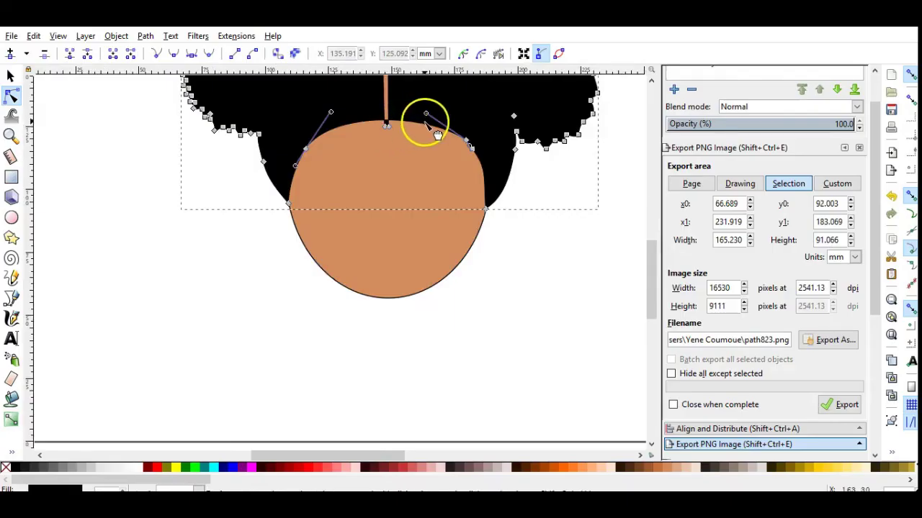
left_click_drag(426, 113, 429, 134)
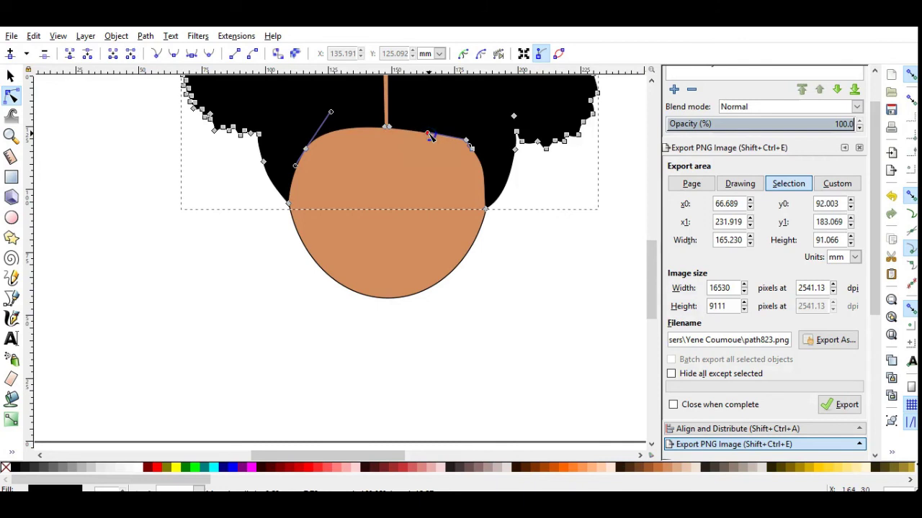
left_click_drag(430, 137, 444, 117)
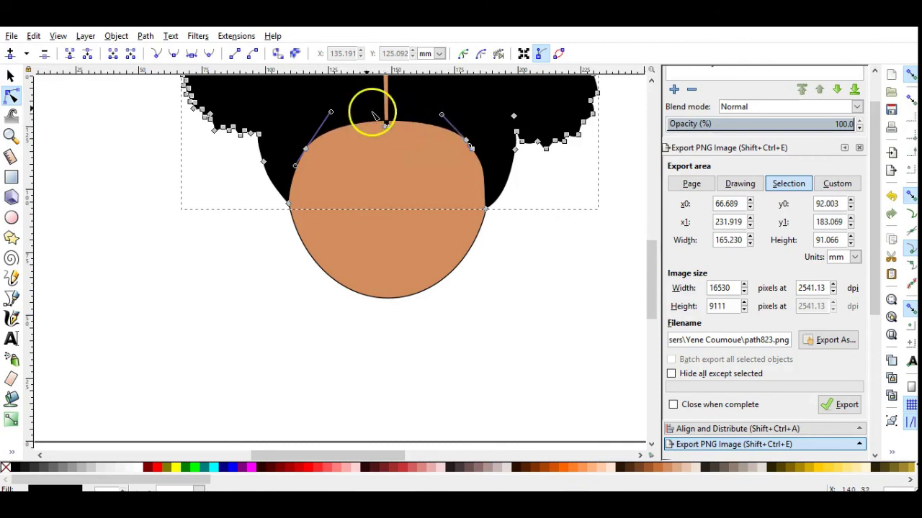
left_click_drag(375, 113, 400, 133)
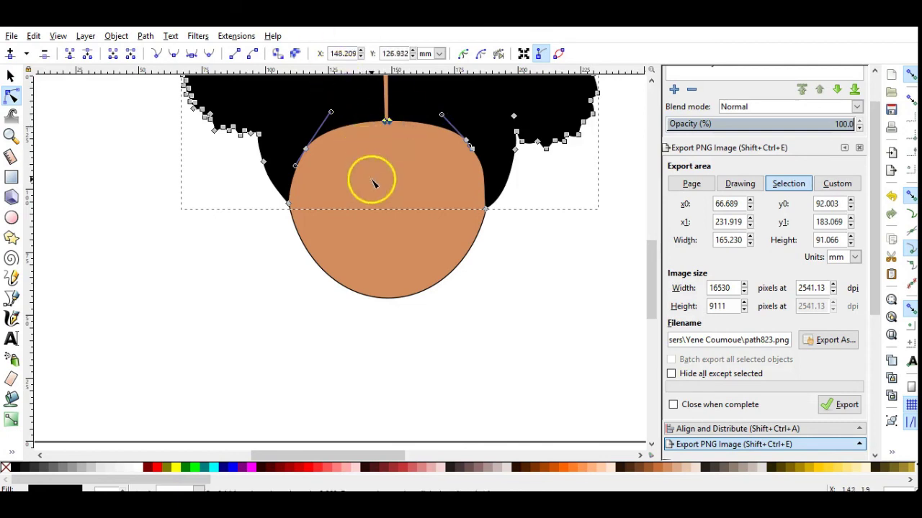
key("Escape")
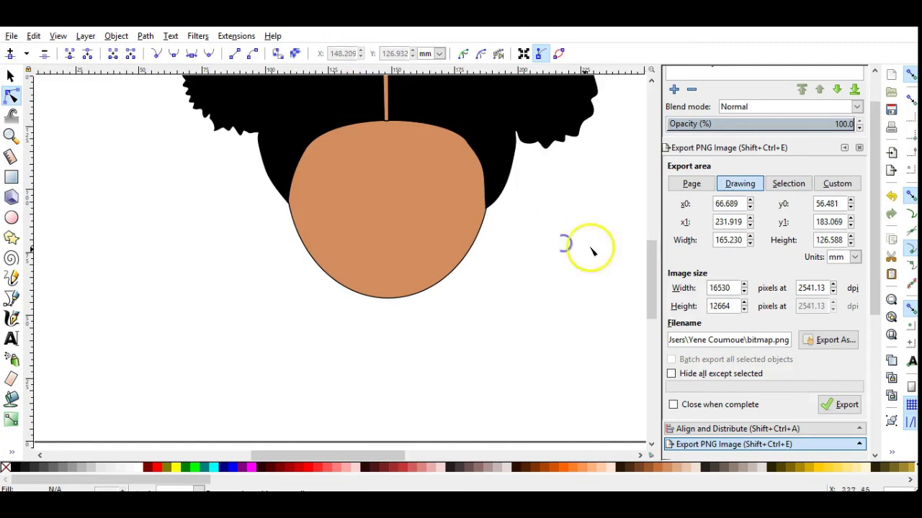
key("5")
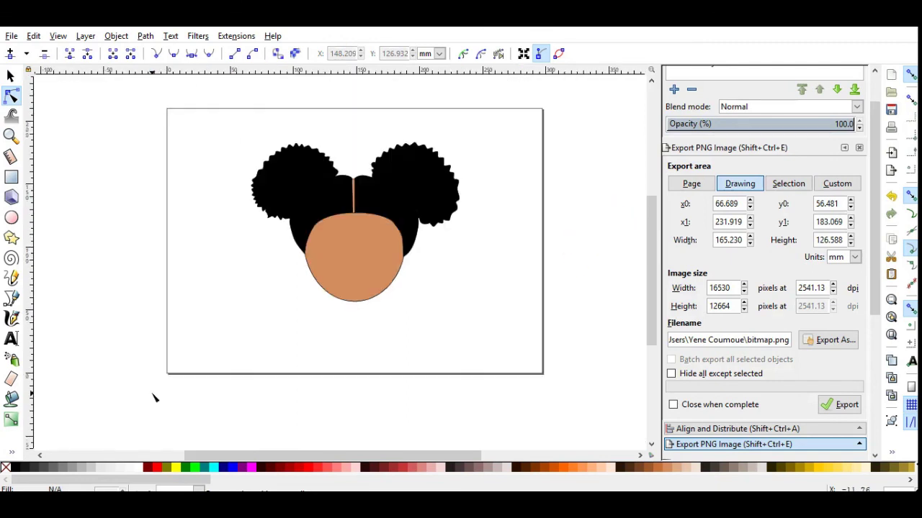